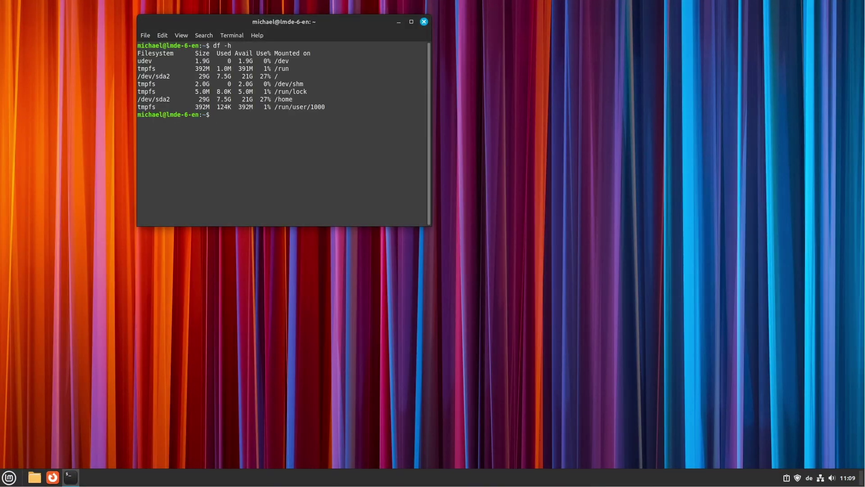
Step: Show memory usage with free -h and a neofetch summary, then close the System Settings window
text(free -h)
key(Return)
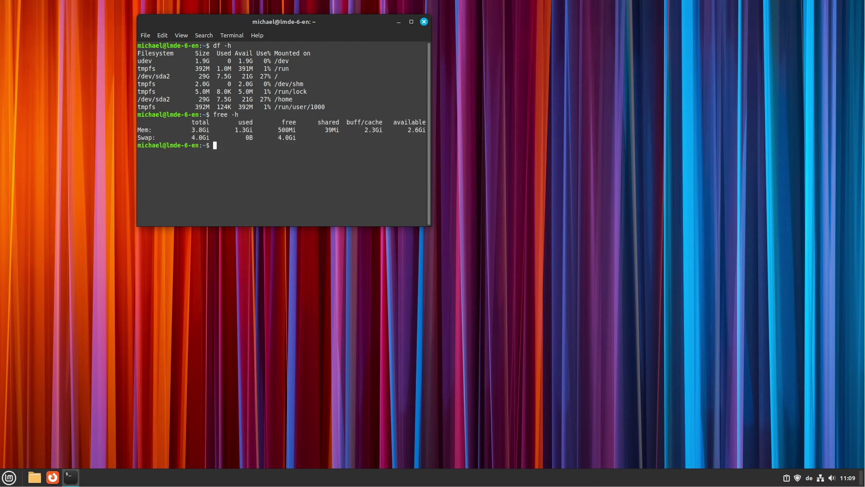
text(neofetch)
key(Return)
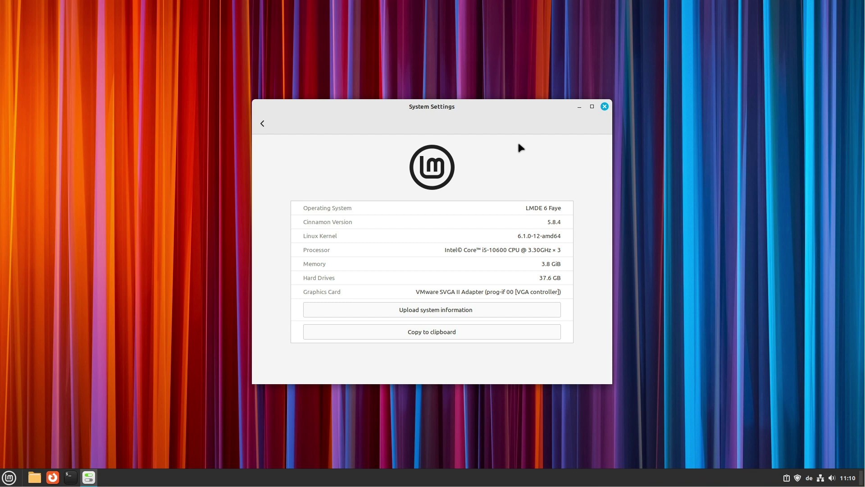
click(607, 107)
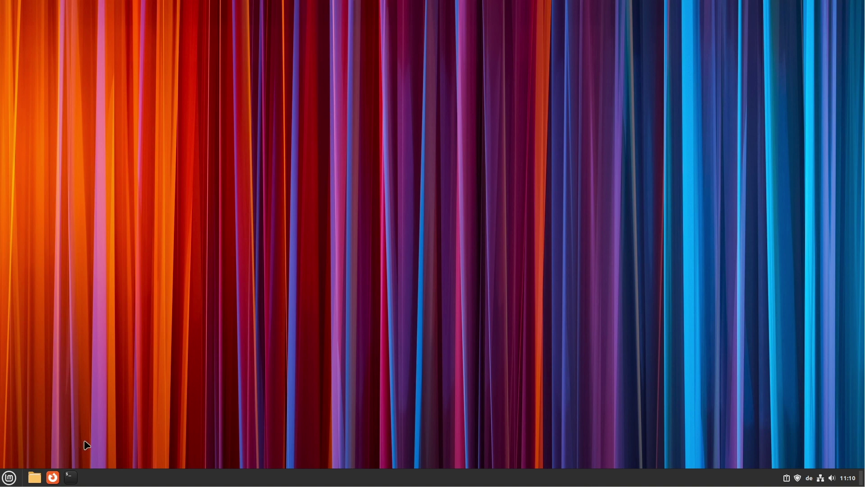
Step: Launch Web Apps from the Internet menu and pin it to the panel
click(5, 483)
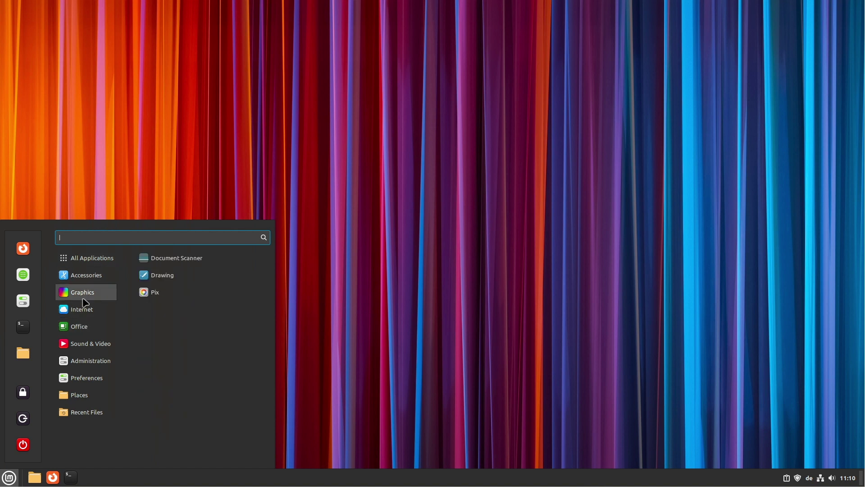
mouse_move(83, 309)
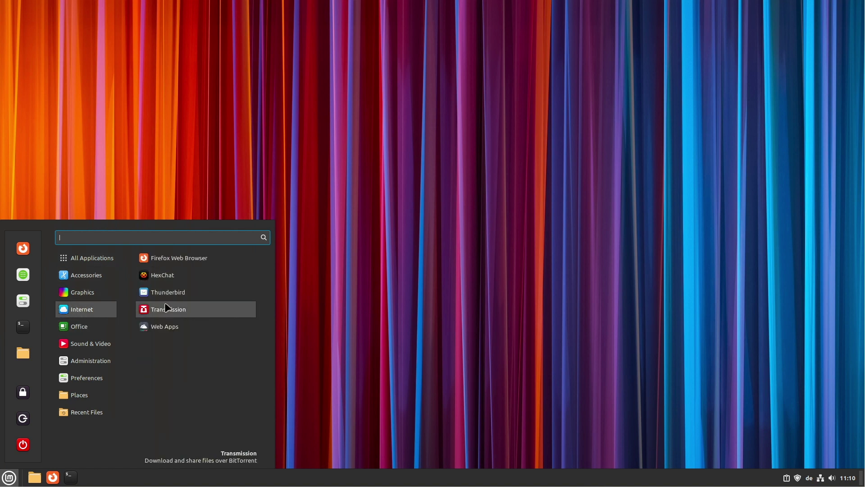
click(166, 326)
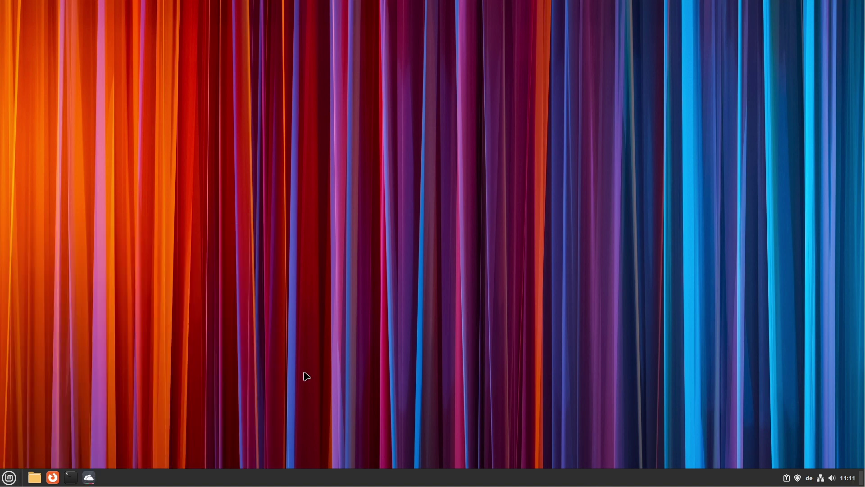
right_click(89, 477)
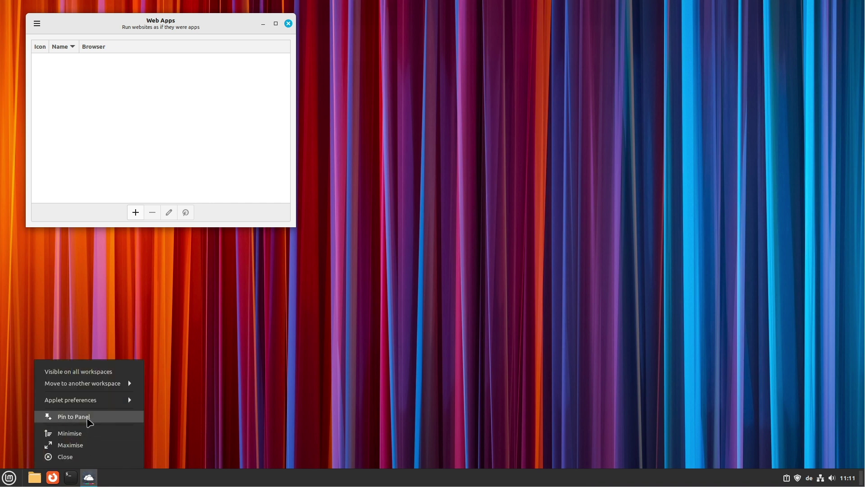
click(88, 415)
click(288, 24)
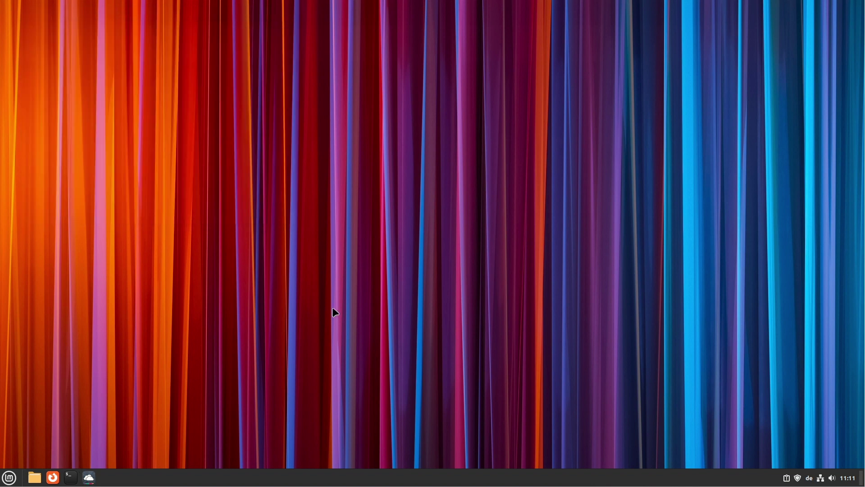
Step: Launch Celluloid from Sound & Video, then close Celluloid and Web Apps
click(89, 477)
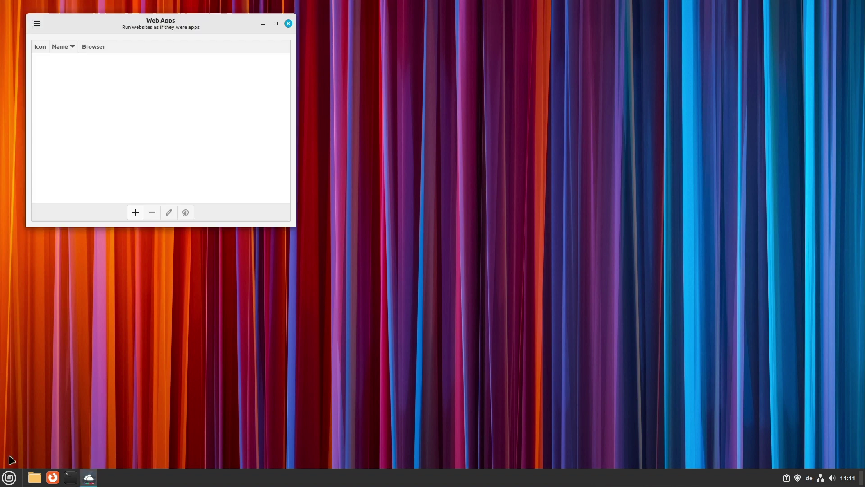
click(9, 477)
mouse_move(103, 302)
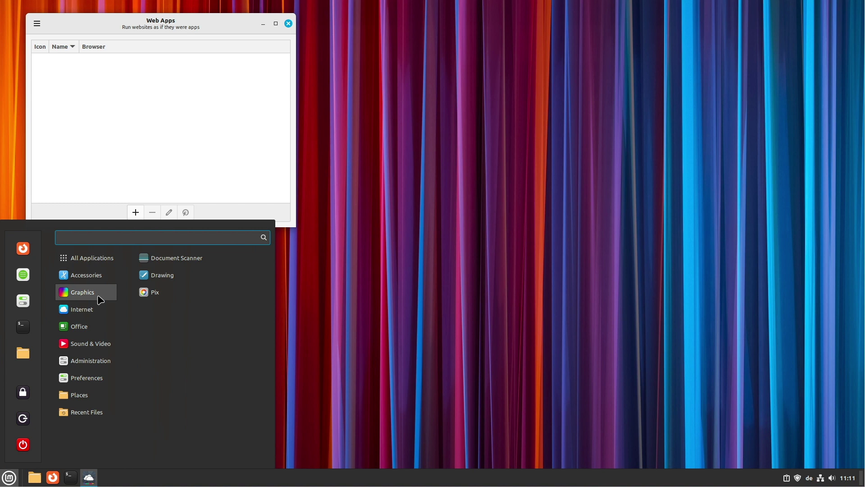
mouse_move(100, 344)
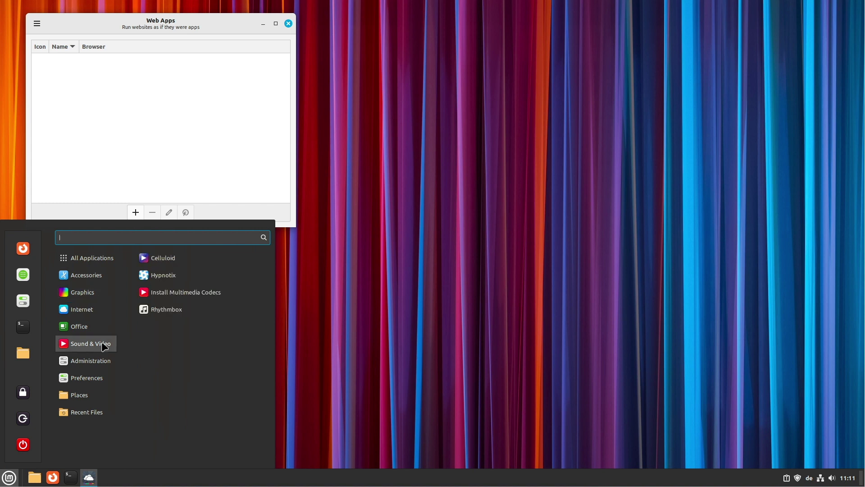
click(164, 260)
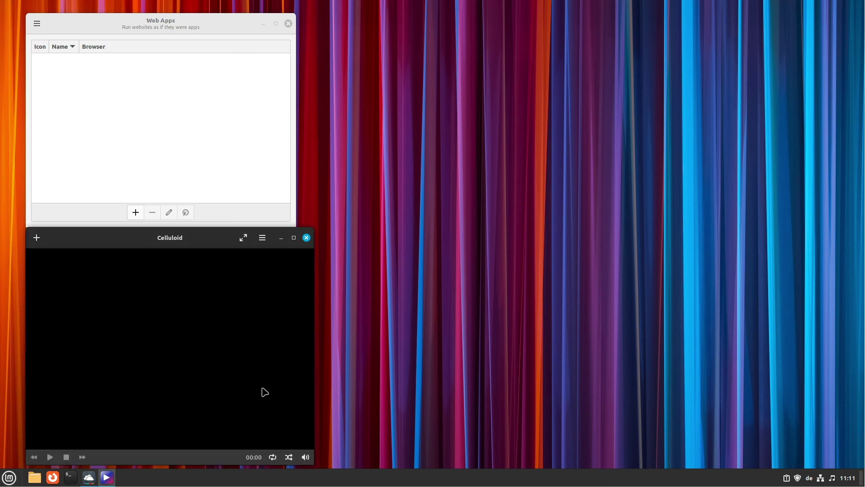
click(306, 237)
click(287, 23)
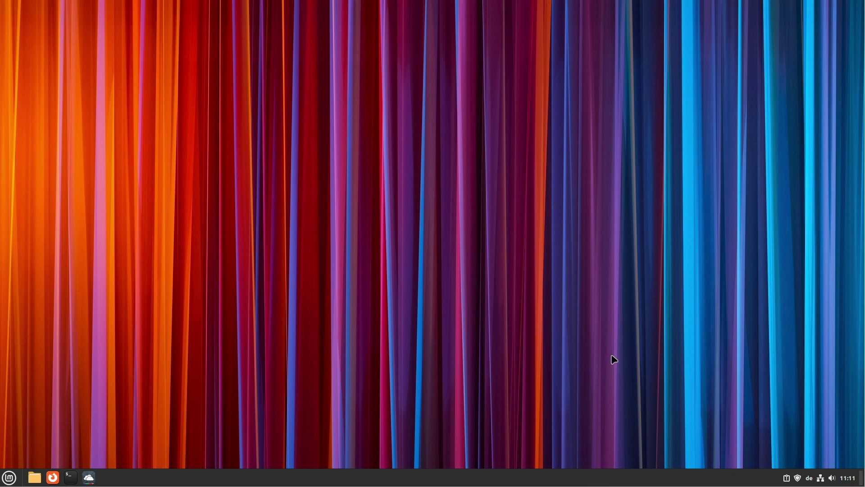
click(797, 477)
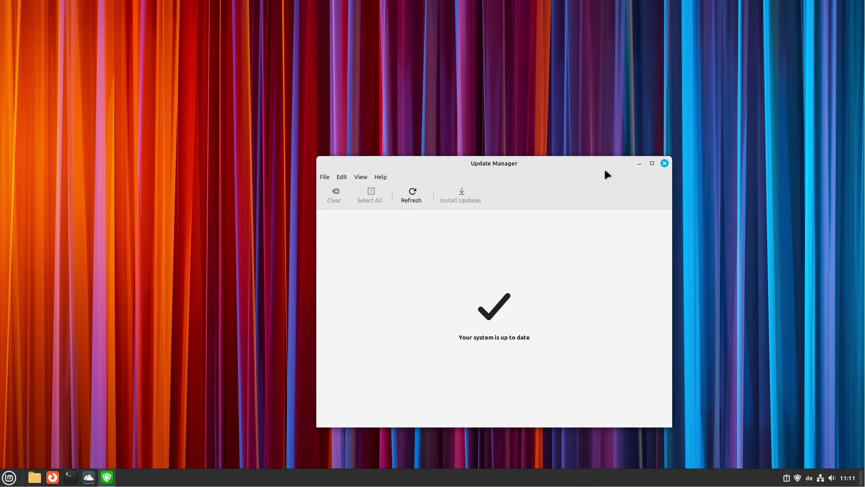
click(665, 164)
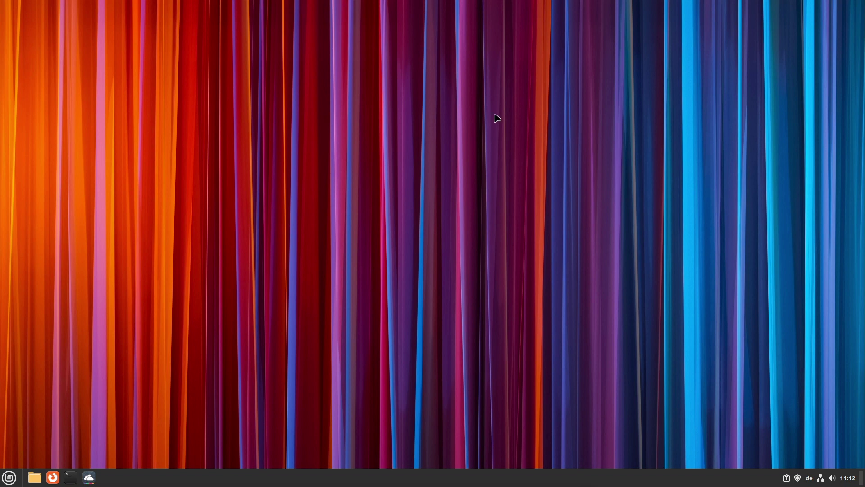
Step: Download and install the Transparent panels extension from System Settings' Extensions Download list
click(9, 476)
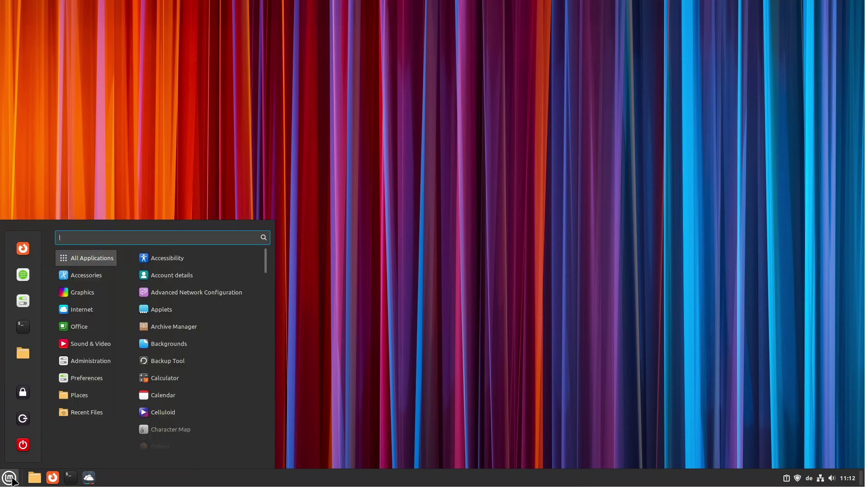
click(23, 300)
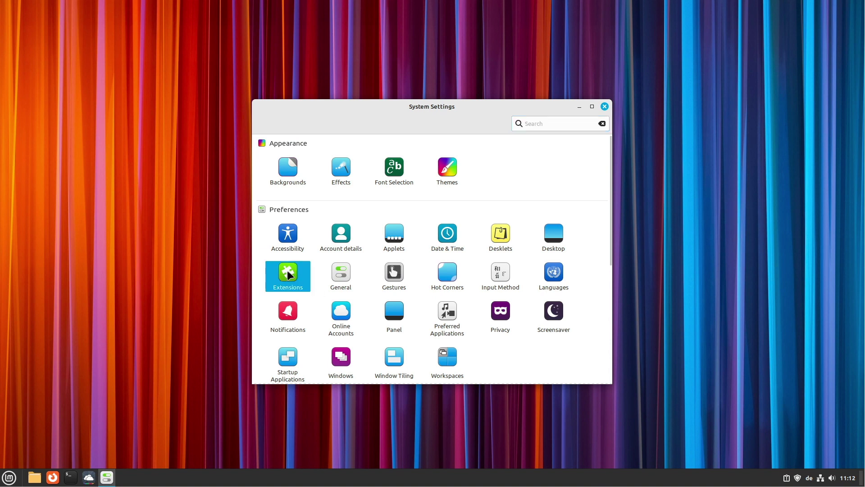
click(288, 273)
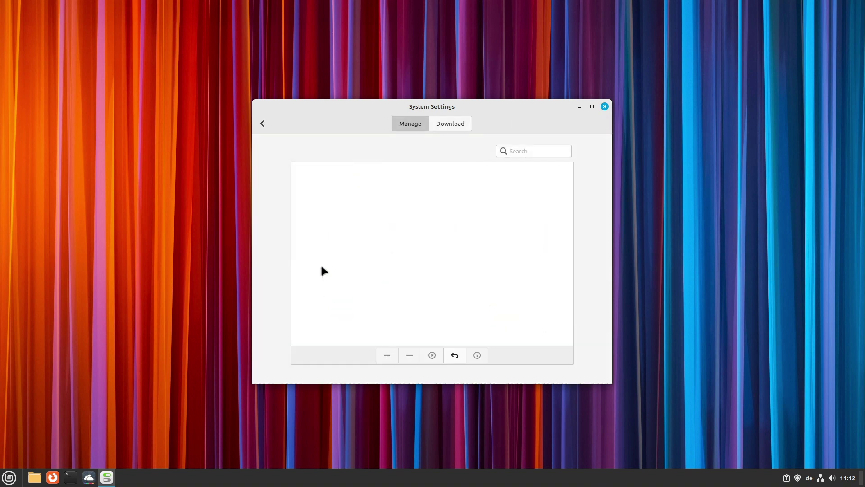
click(457, 125)
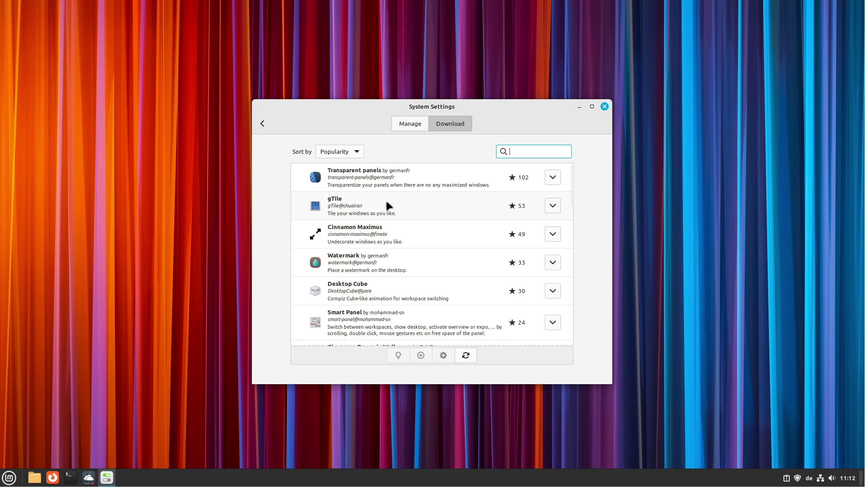
click(364, 176)
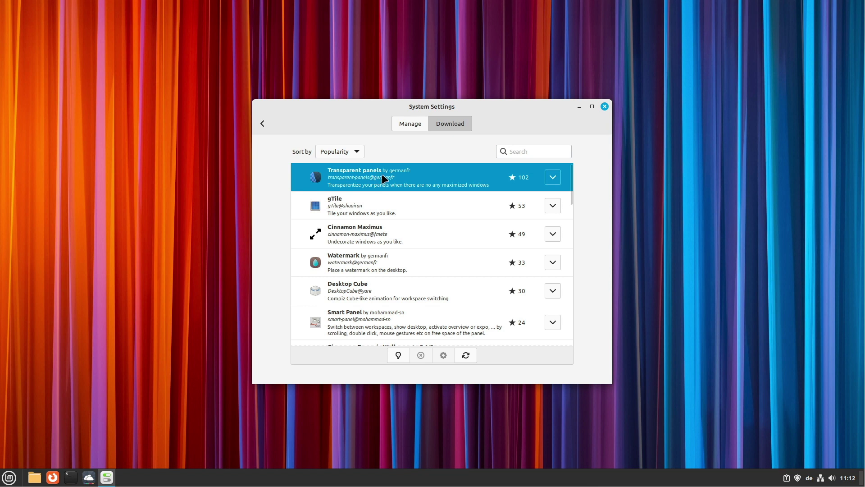
click(553, 177)
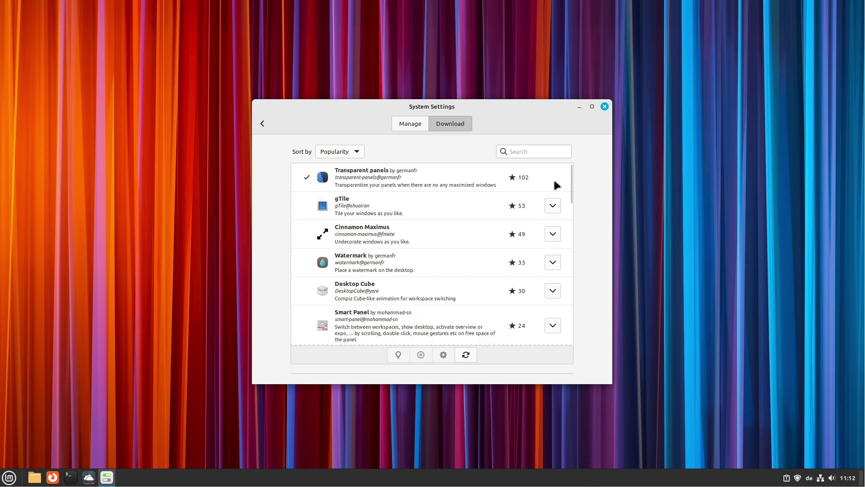
Step: Enable Transparent panels on the Extensions Manage tab
click(411, 124)
click(362, 179)
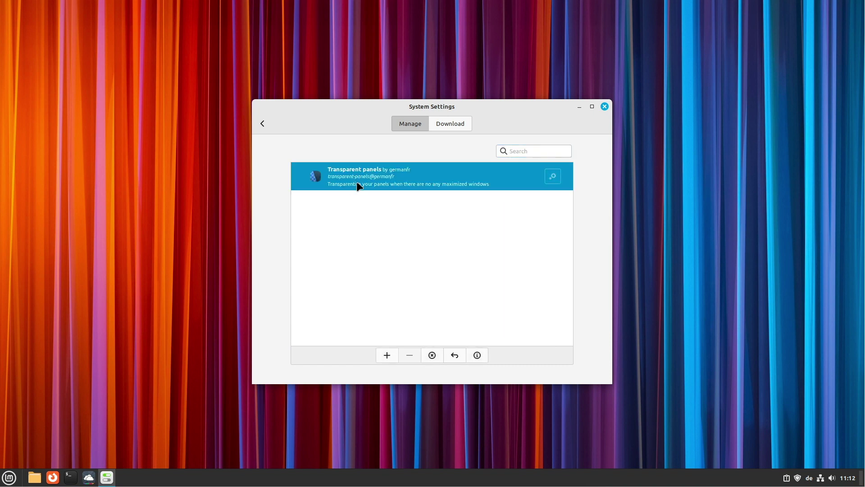
click(386, 355)
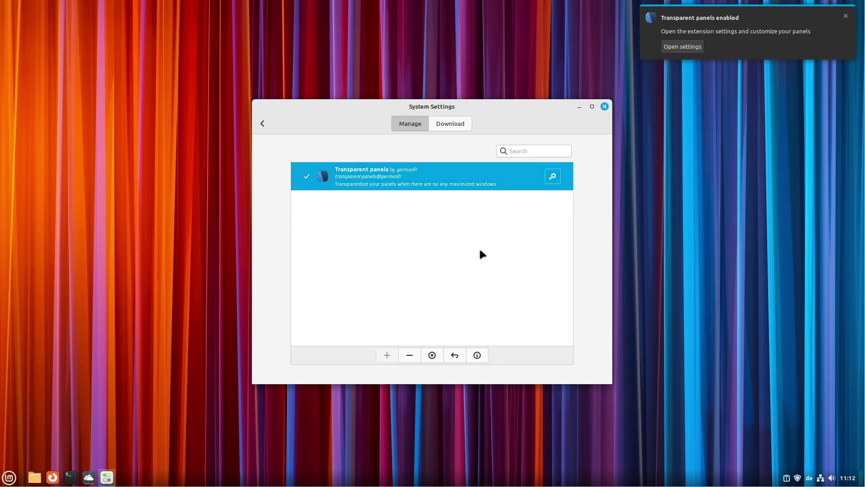
Step: Set the Transparent panels transparency type to Semi-transparent
click(554, 177)
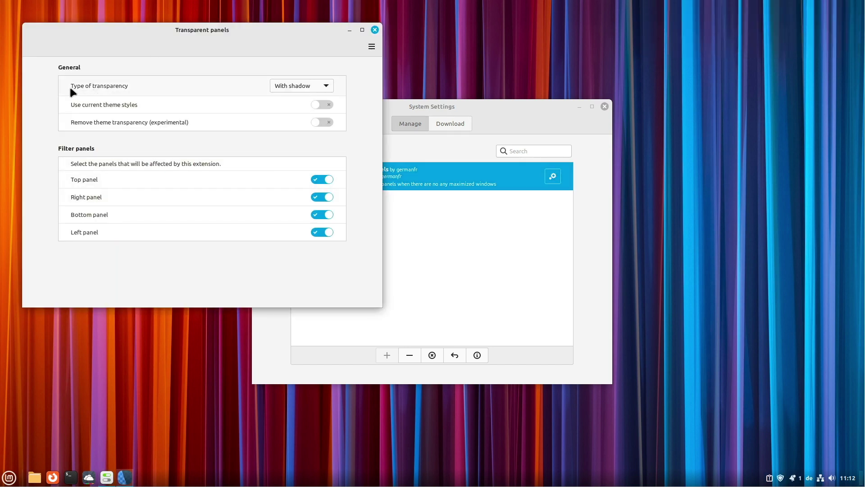
click(287, 87)
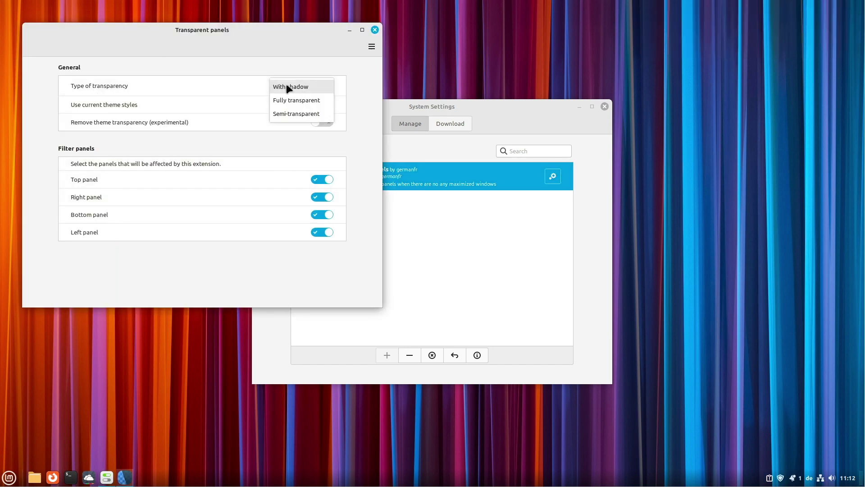
click(290, 113)
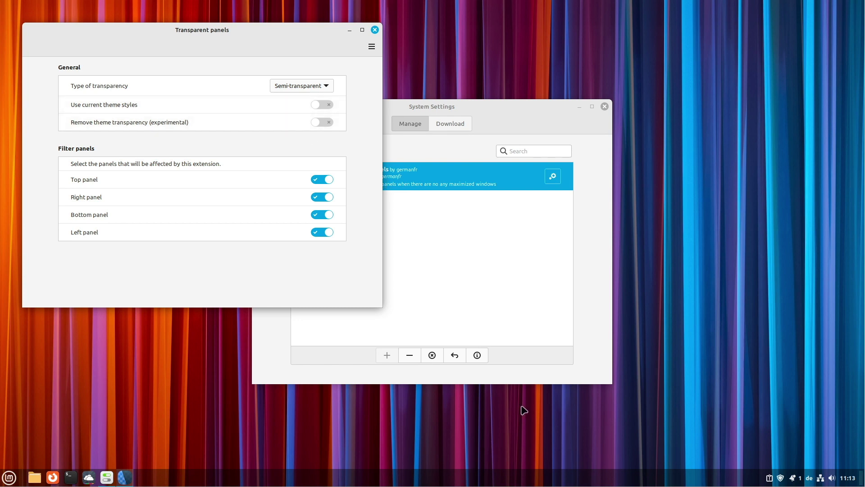
Step: Close the Transparent panels options, disable the extension, and close System Settings
click(374, 30)
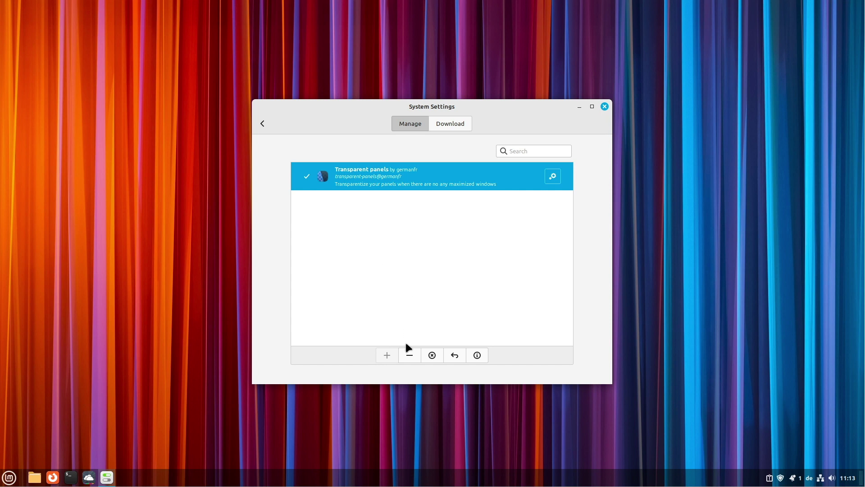
click(412, 359)
click(604, 106)
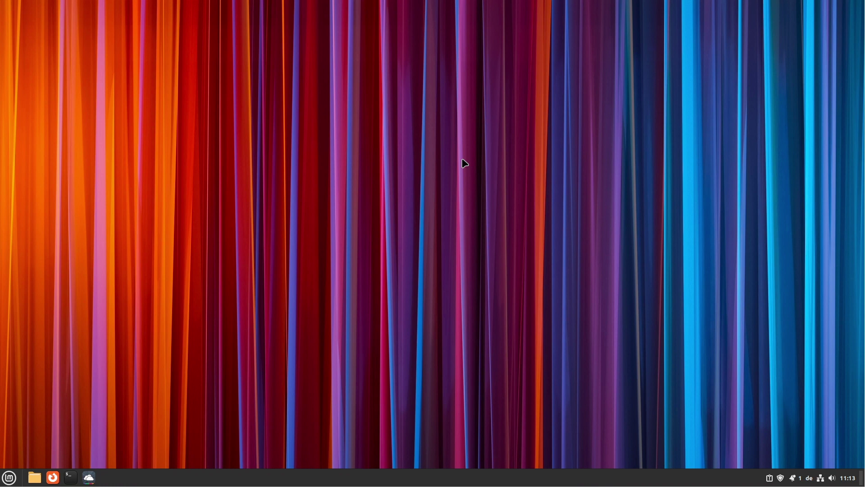
Step: Review Update Manager's Automation preferences, then close Preferences and Update Manager
click(780, 478)
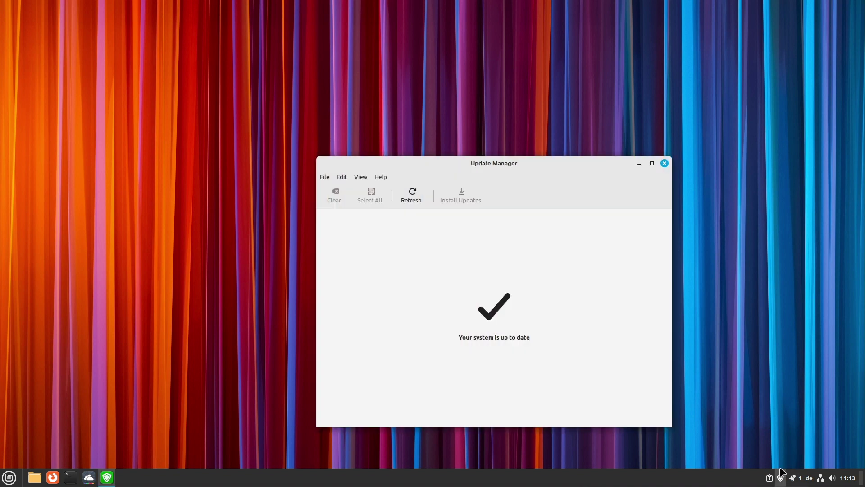
click(343, 177)
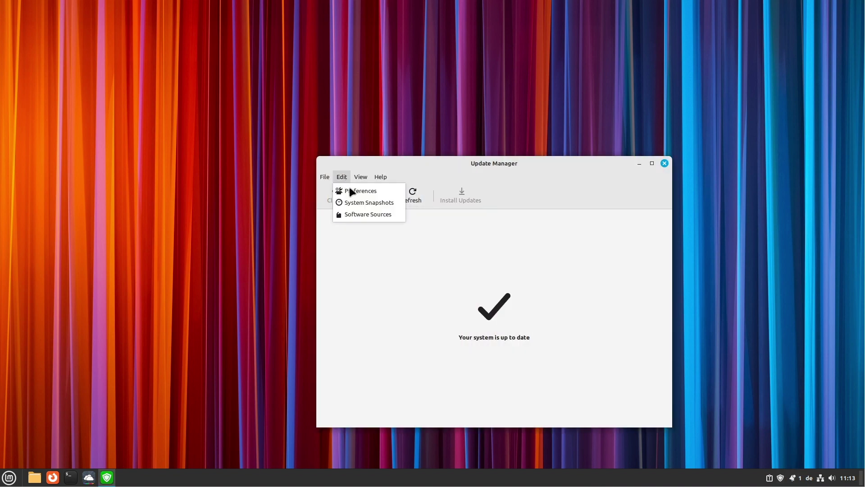
click(351, 191)
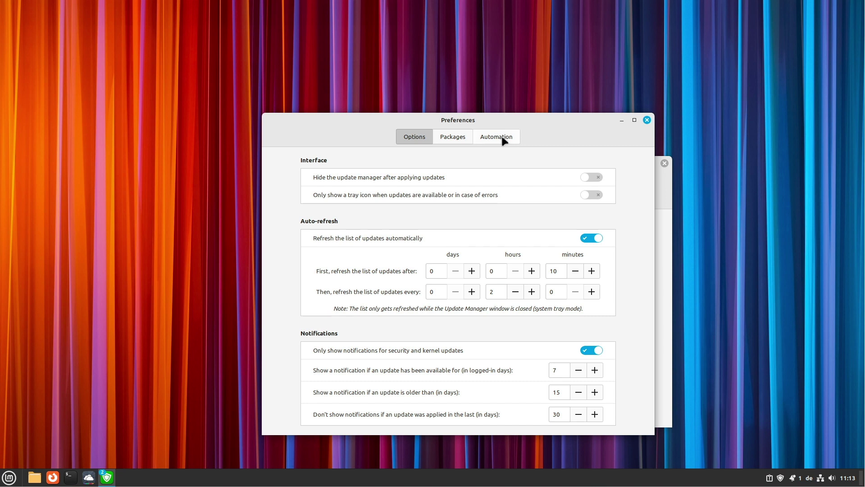
click(502, 137)
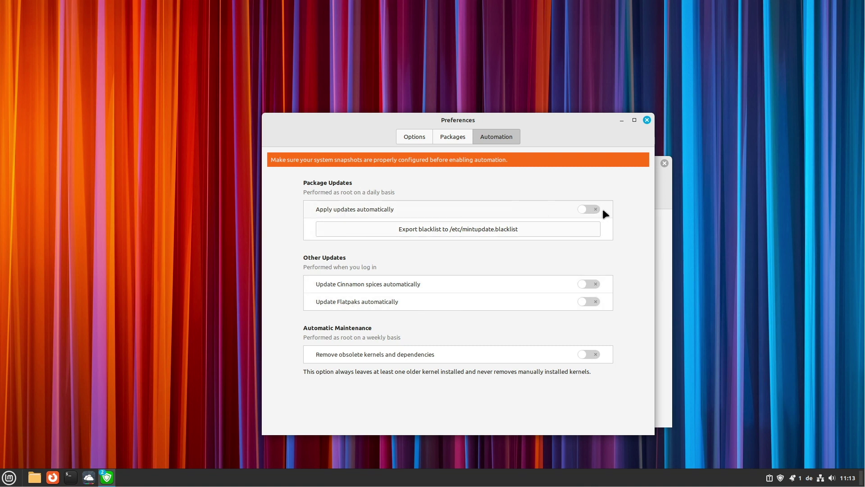
click(647, 120)
click(664, 163)
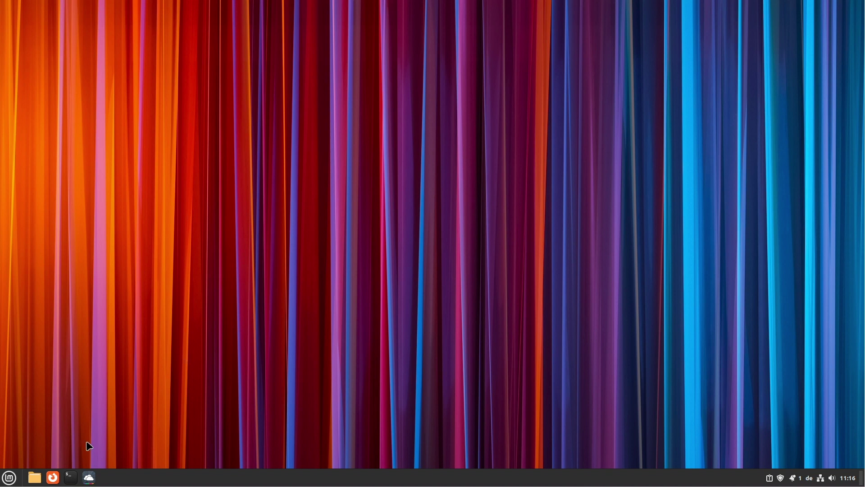
Step: Launch Software Manager, check Spotify's System Package install sources, and return to the home page
click(9, 477)
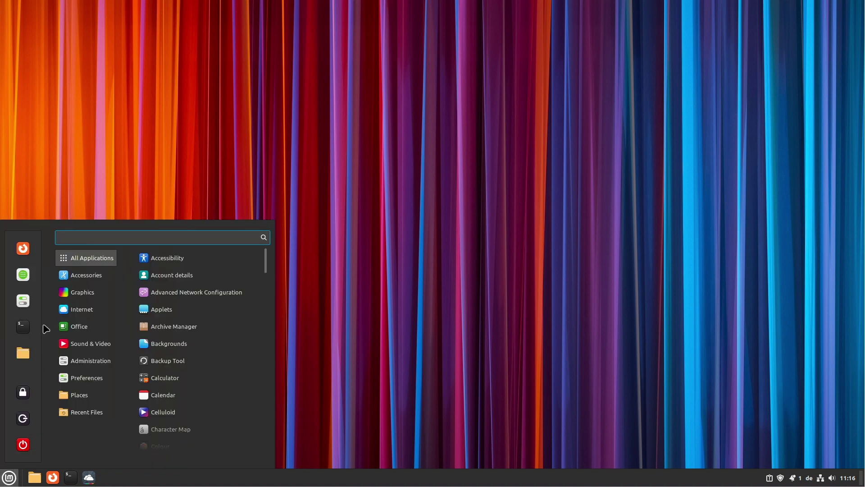
click(22, 276)
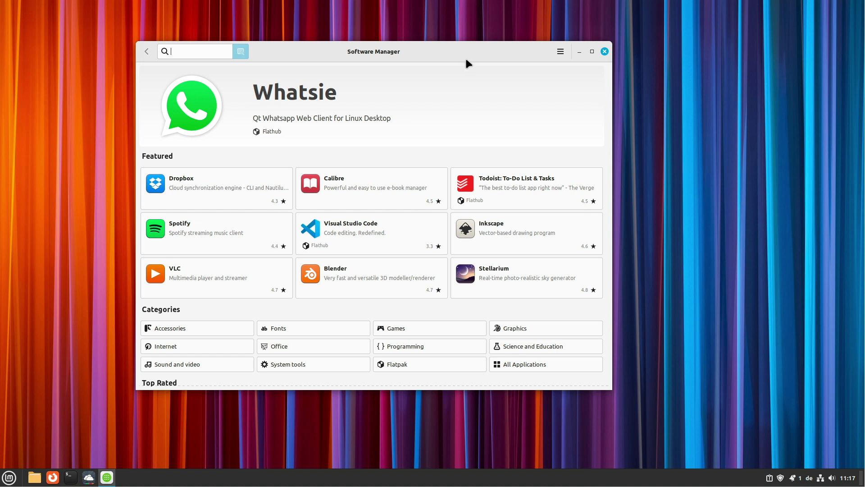
click(176, 228)
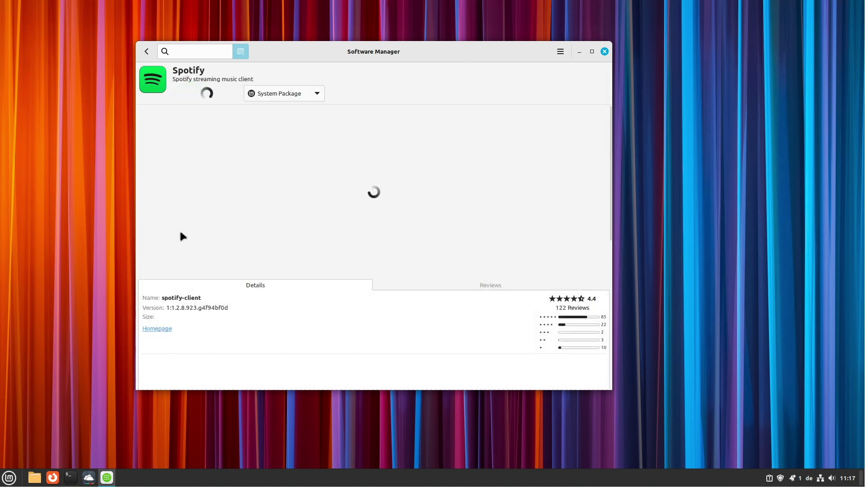
click(316, 94)
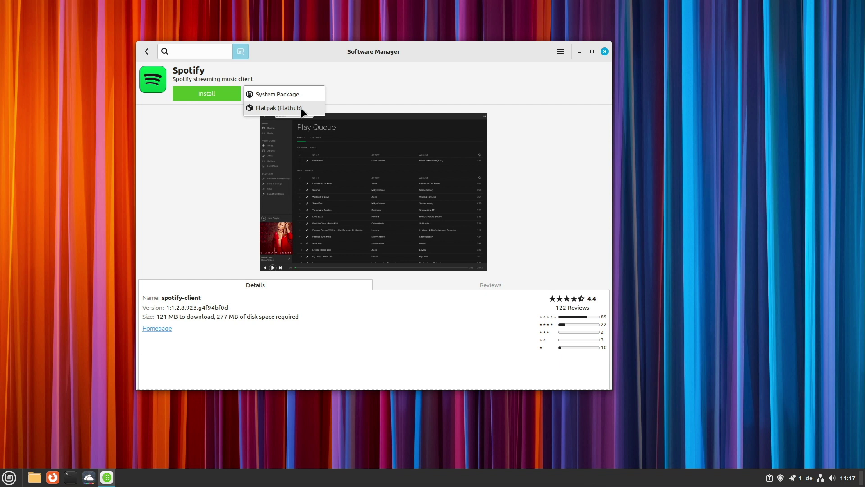
click(301, 108)
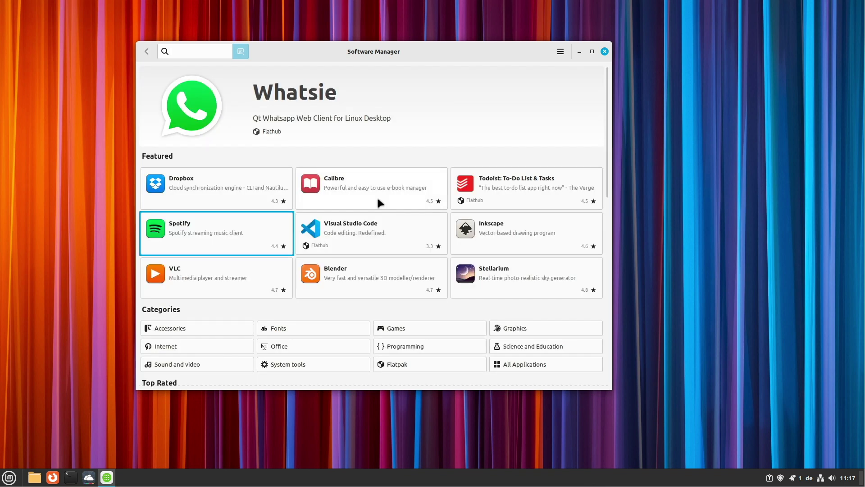
Step: Open Visual Studio Code's details page in Software Manager
click(359, 230)
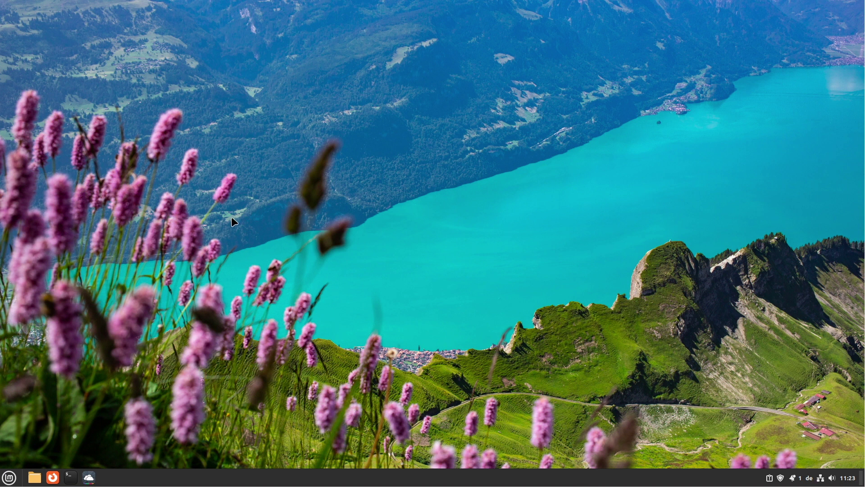
Step: Open Home in Nemo, enlarge the icons, and try list, compact, then icon views
click(37, 477)
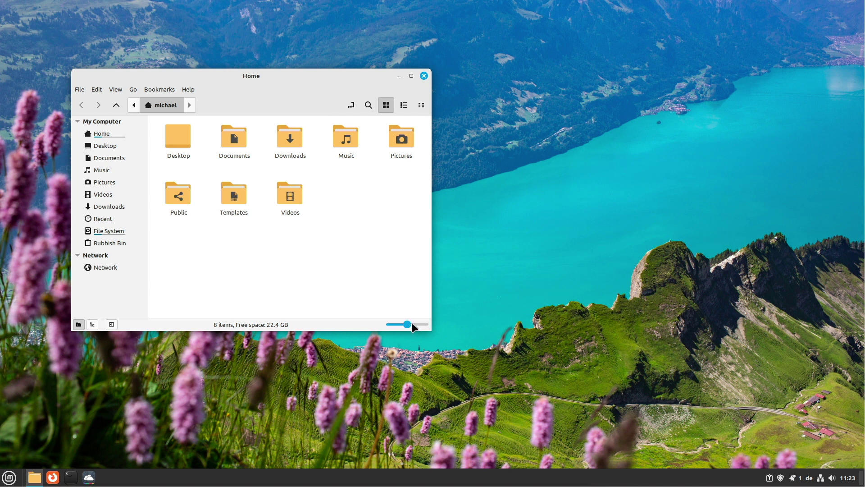
mouse_move(412, 323)
mouse_down()
mouse_move(428, 323)
mouse_move(411, 323)
mouse_up()
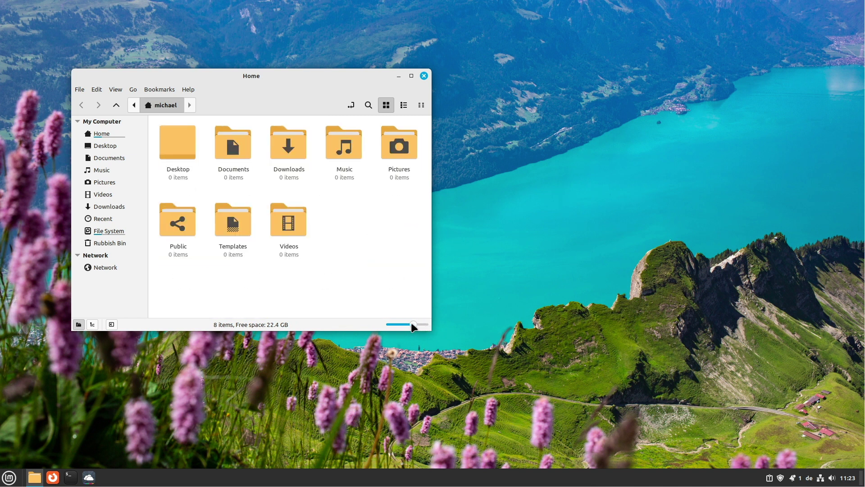
click(403, 105)
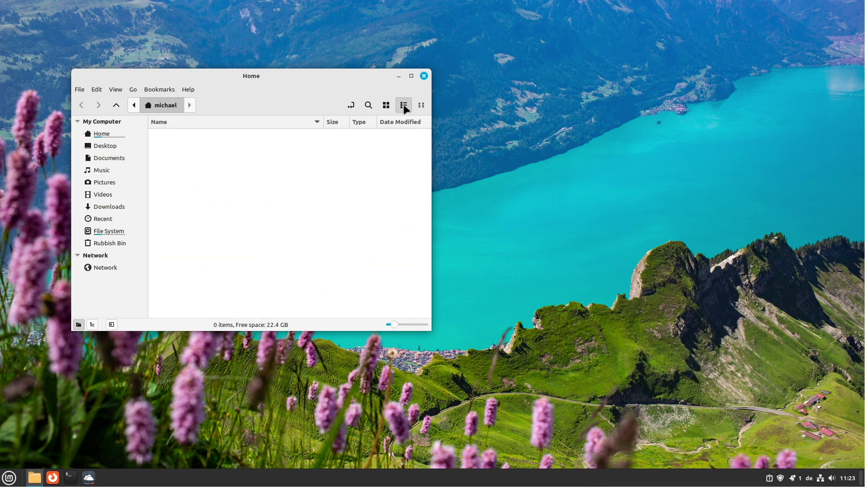
click(418, 105)
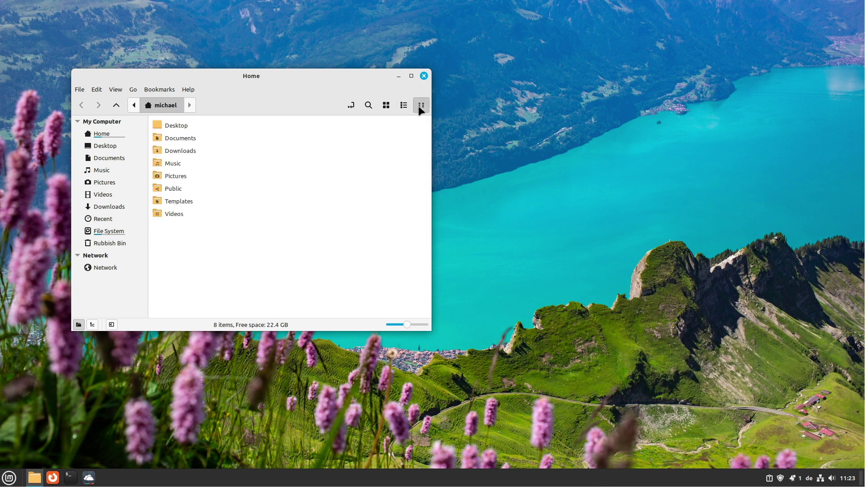
click(386, 105)
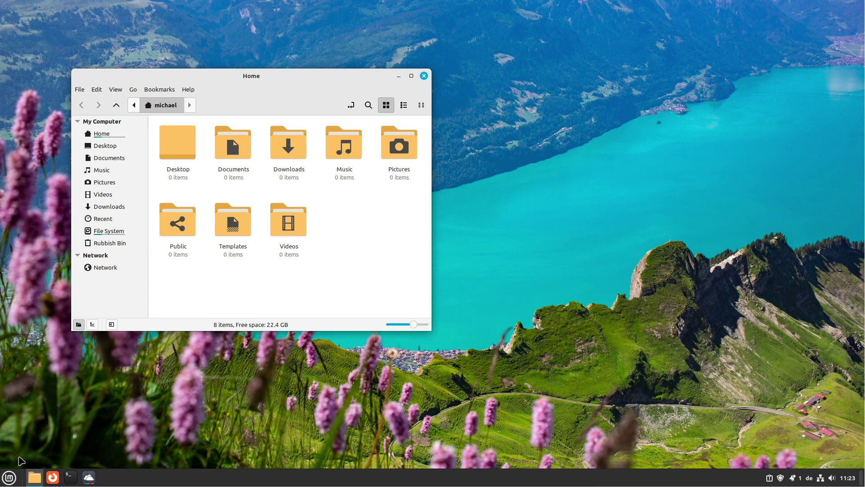
Step: Launch System Settings from the menu and move its window up and right
right_click(15, 476)
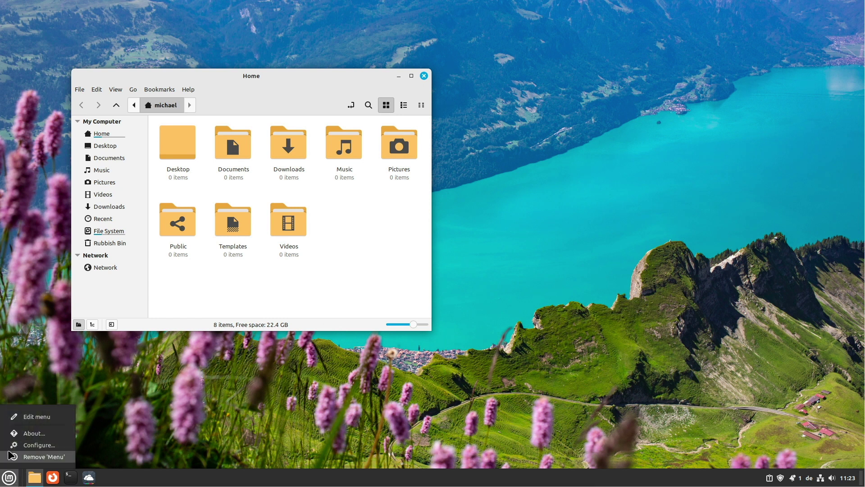
click(6, 479)
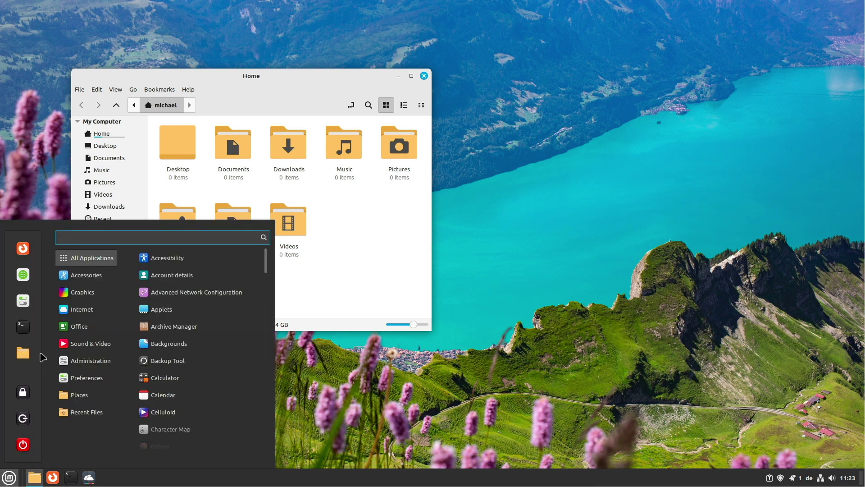
click(25, 303)
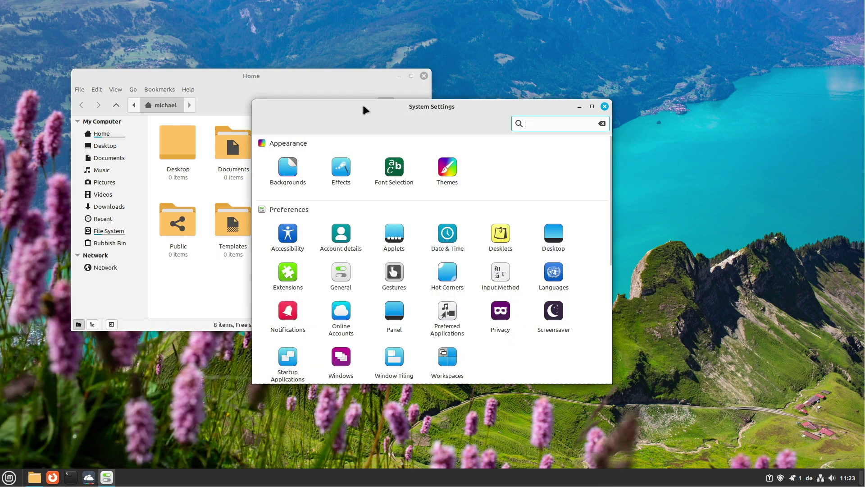
drag(364, 104, 530, 72)
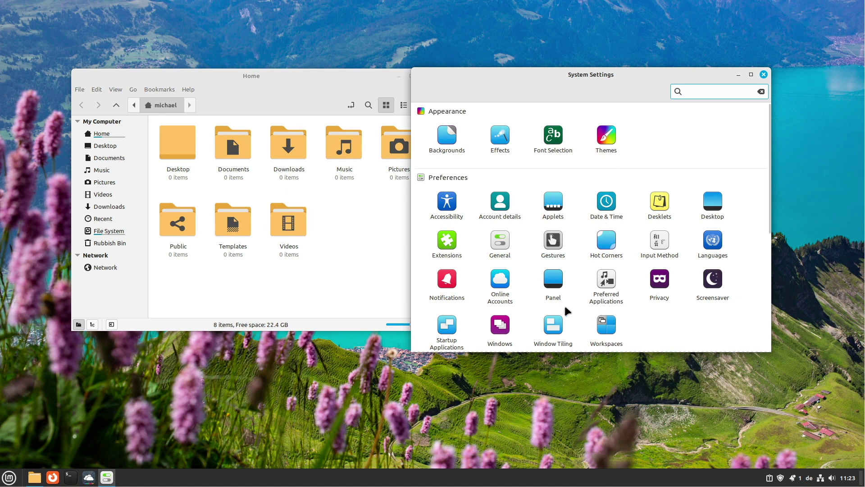
Step: Turn off the Privacy internet connectivity check, then go to the Themes page
click(667, 282)
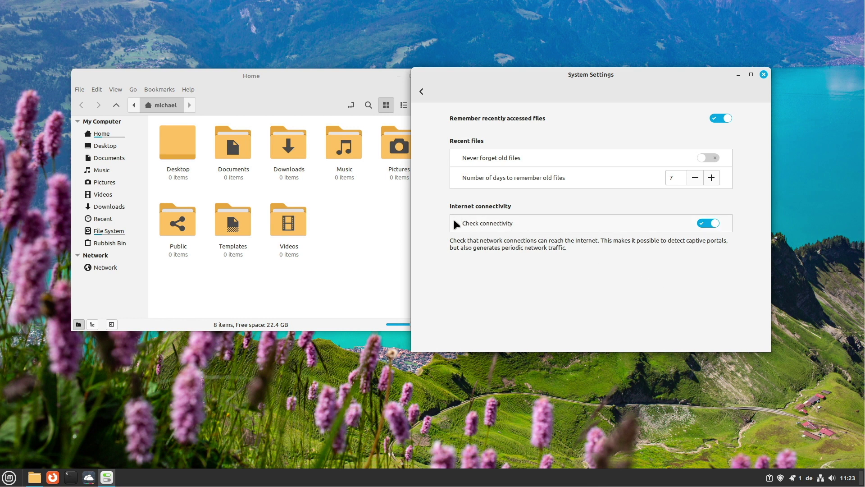
click(706, 224)
click(422, 92)
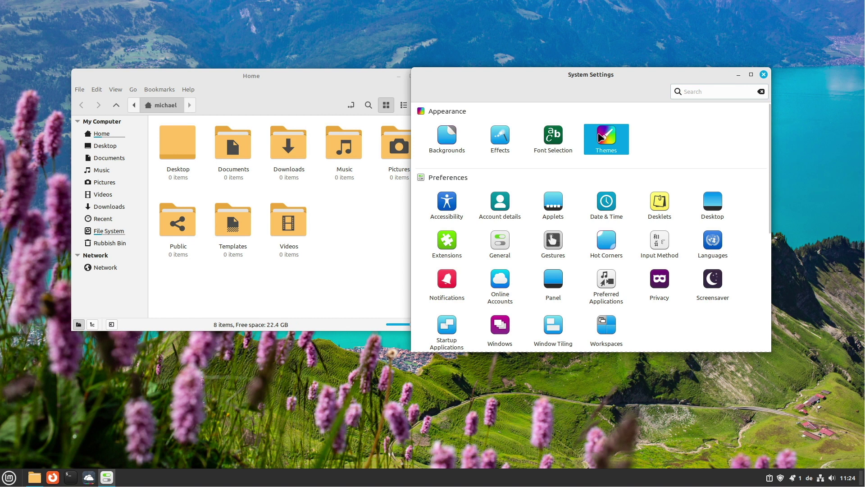
click(608, 138)
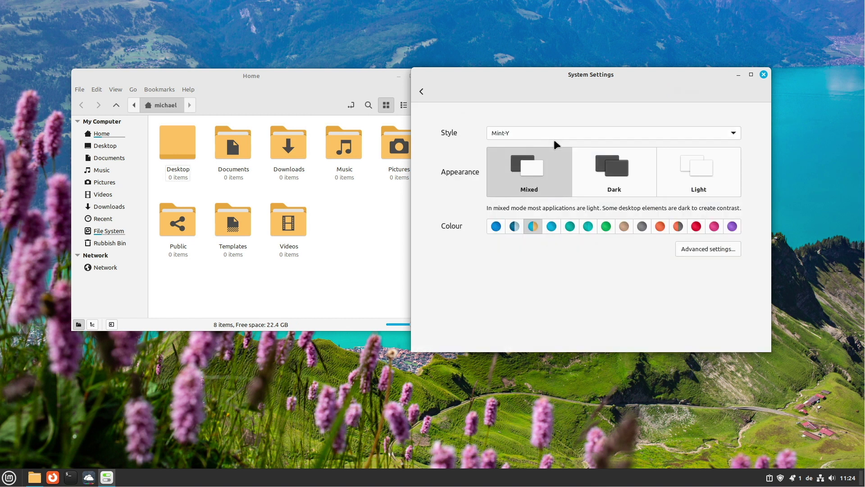
click(302, 293)
drag(335, 265, 203, 205)
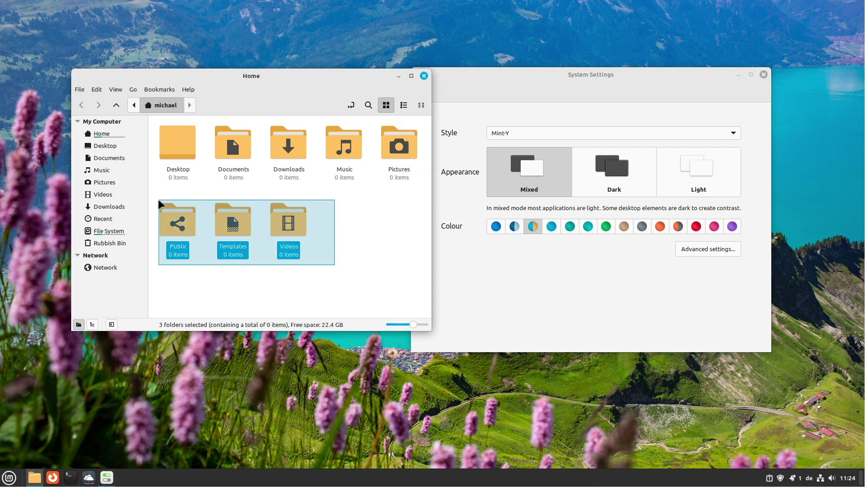
drag(158, 198, 158, 199)
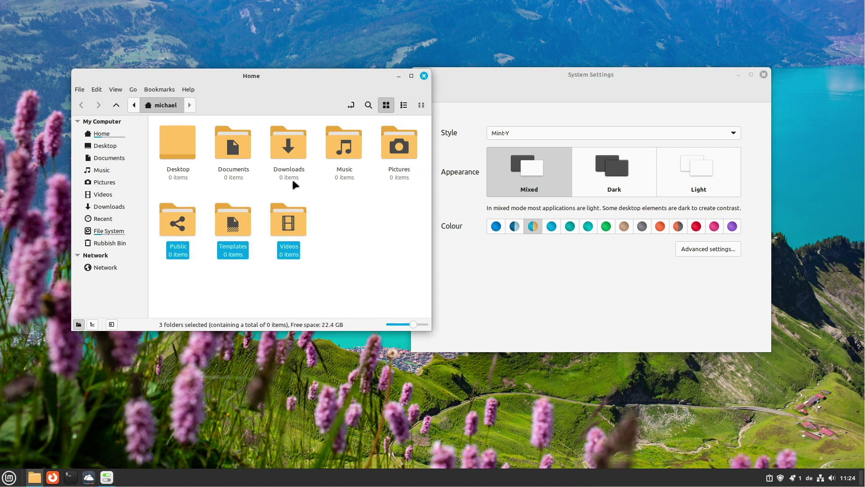
click(593, 167)
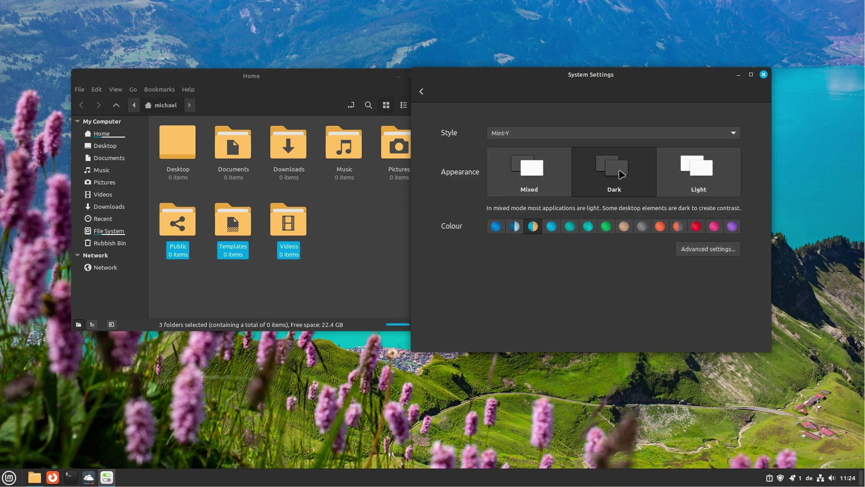
click(703, 169)
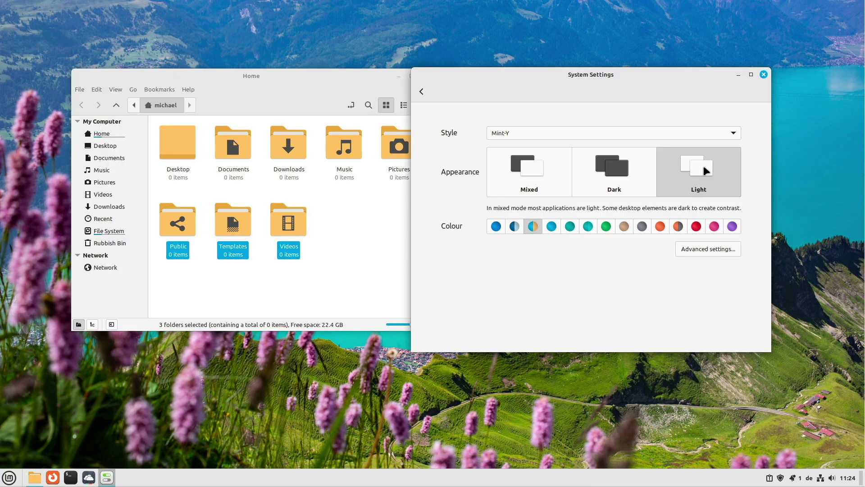
click(505, 174)
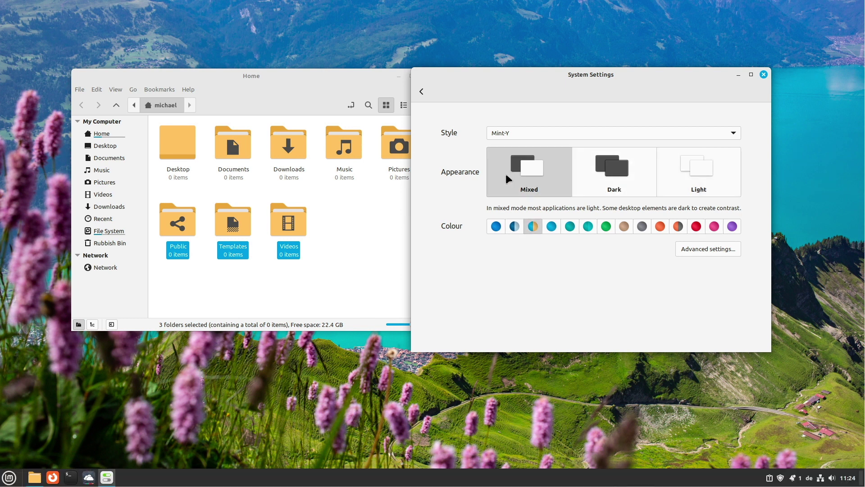
Step: Cycle the accent colour through blue, blue-grey, cyan, teal, green, tan, grey, orange, red, pink and purple
click(495, 230)
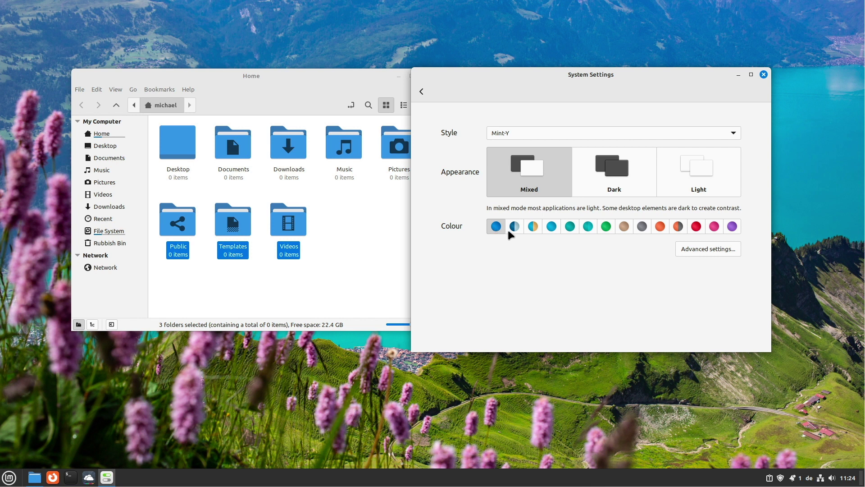
click(514, 227)
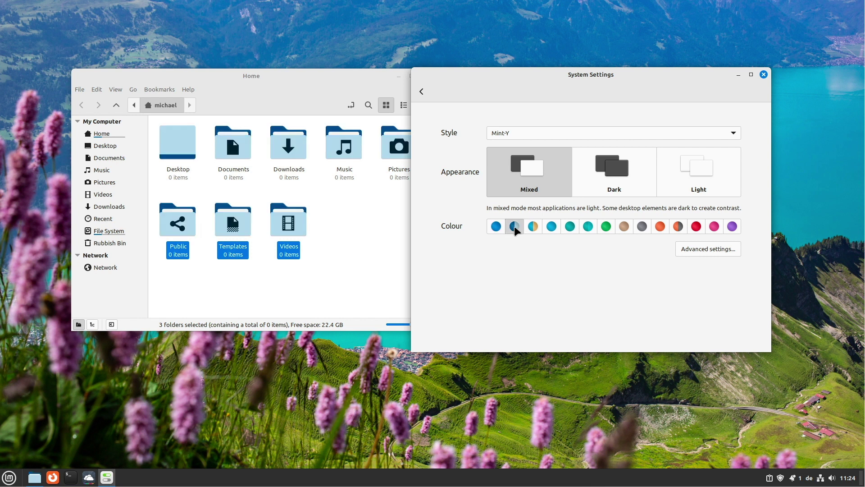
drag(543, 71, 596, 72)
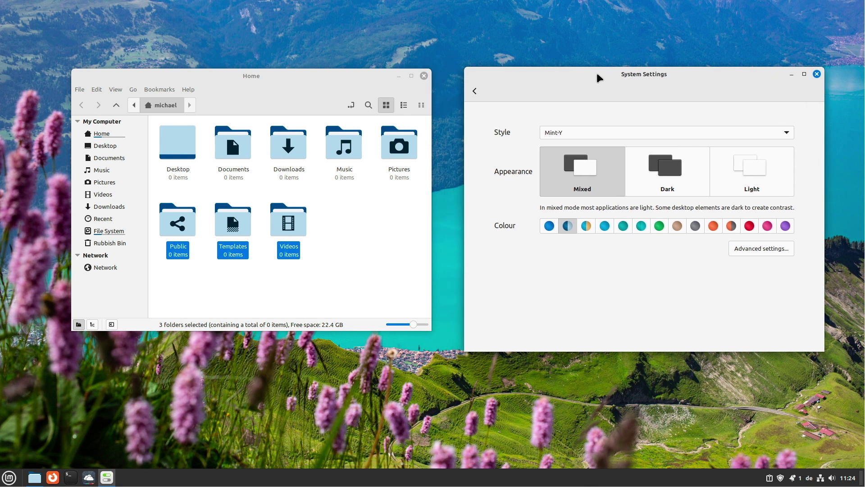
click(604, 225)
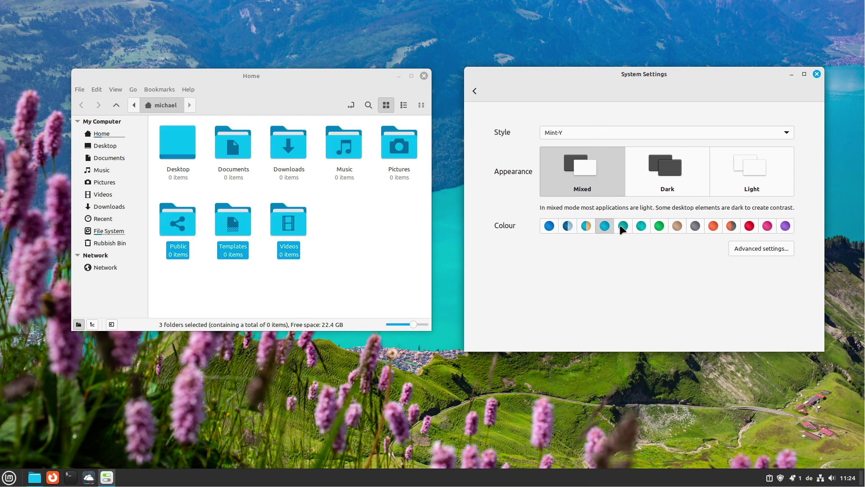
click(623, 227)
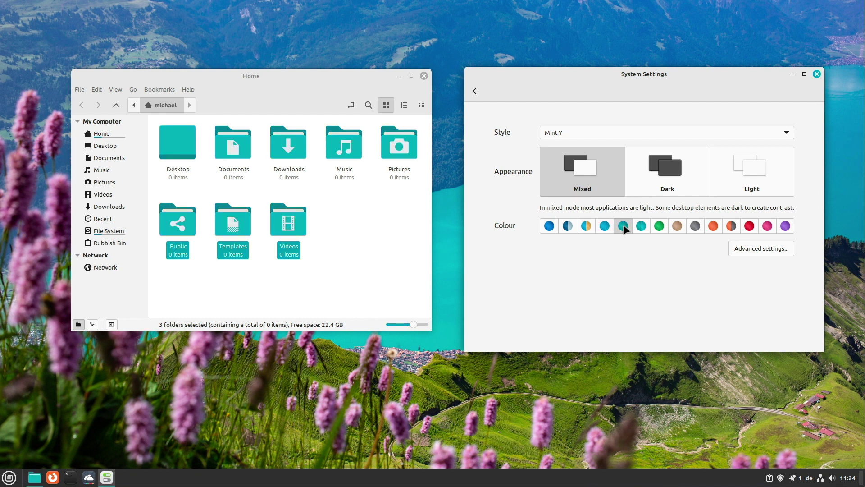
click(641, 226)
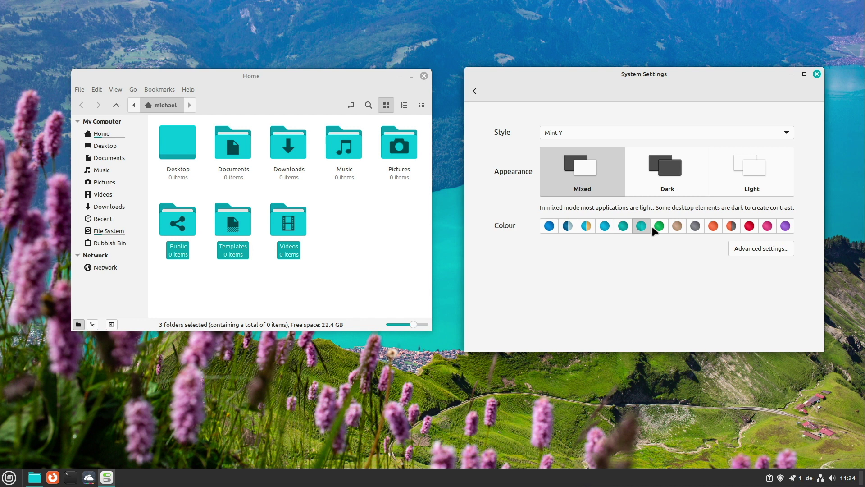
click(660, 227)
click(677, 228)
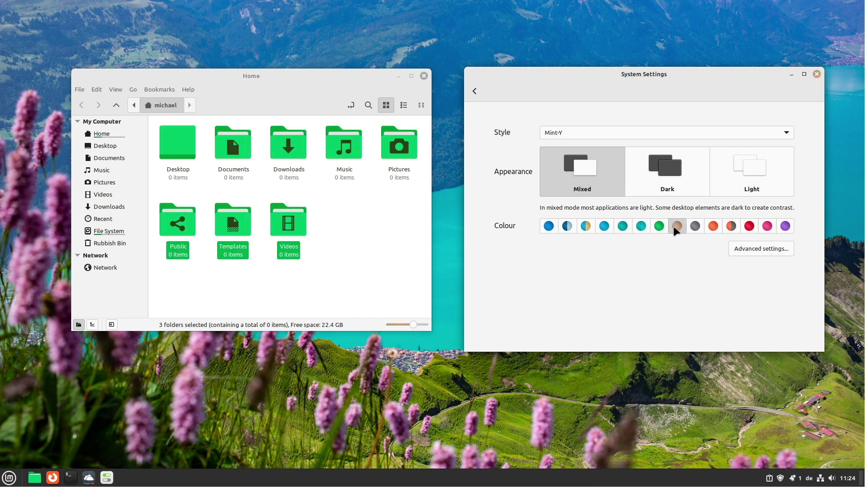
click(697, 229)
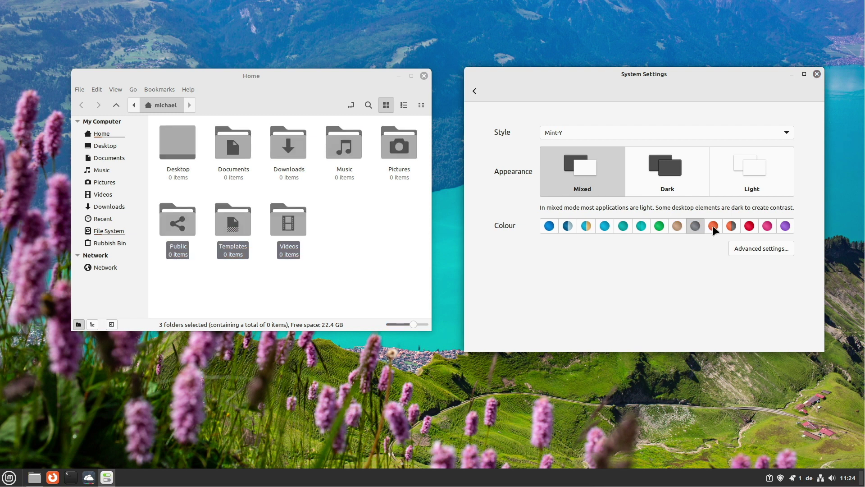
click(713, 229)
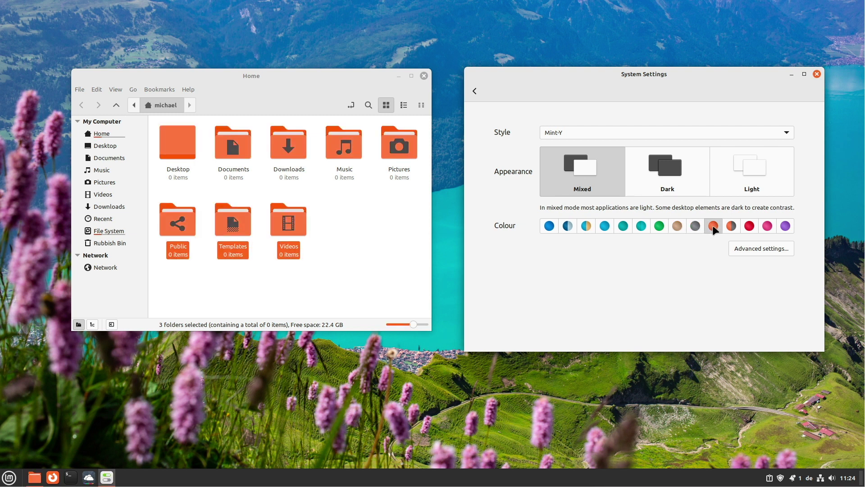
click(732, 230)
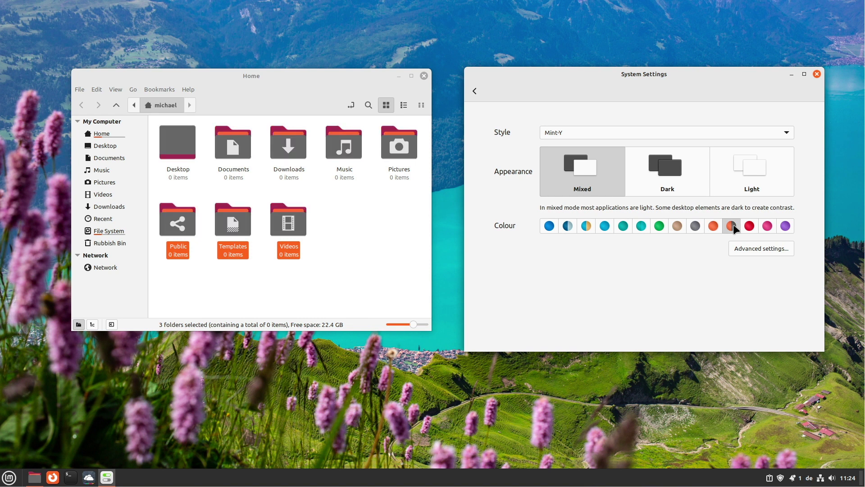
click(749, 227)
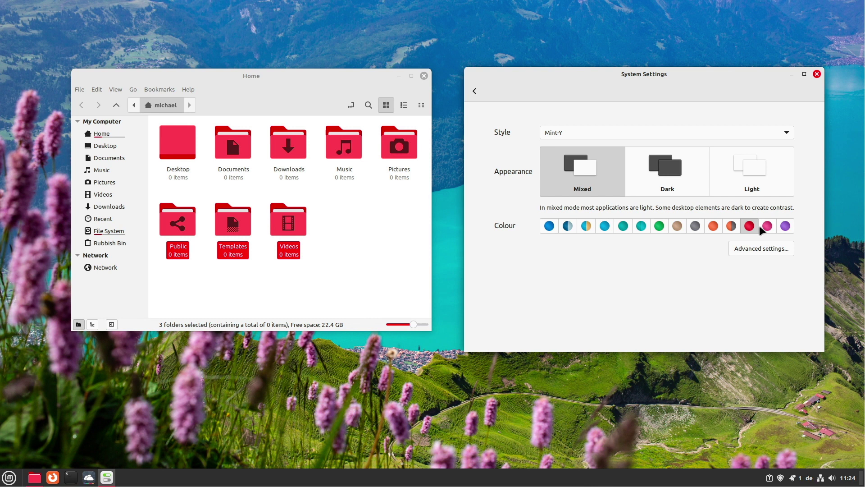
click(761, 227)
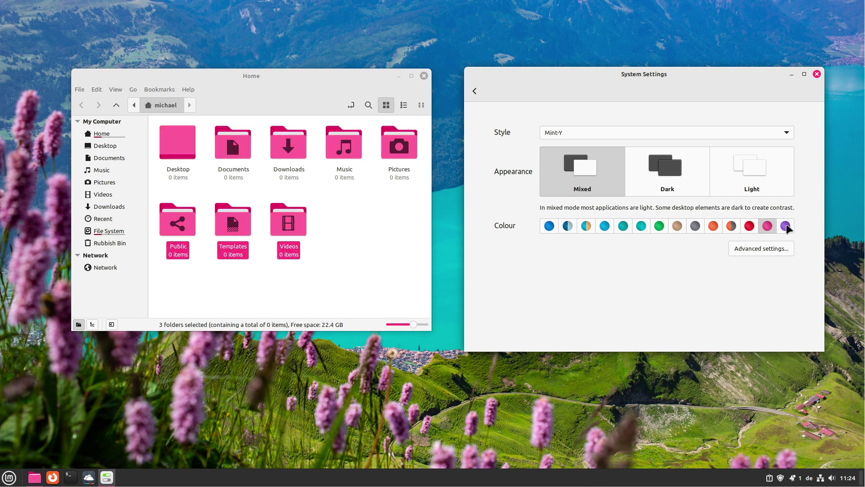
click(786, 229)
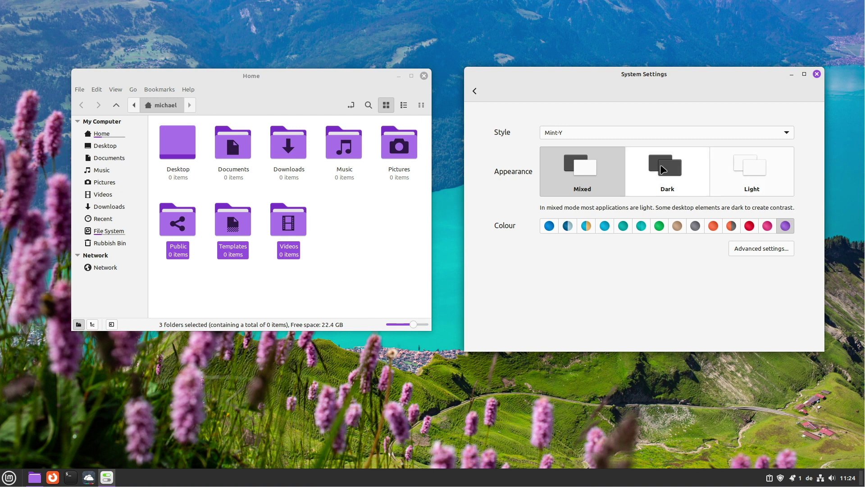
Step: Switch the theme to Dark and cycle accents through pink, red, orange, sand, green, teal and light-blue
click(696, 186)
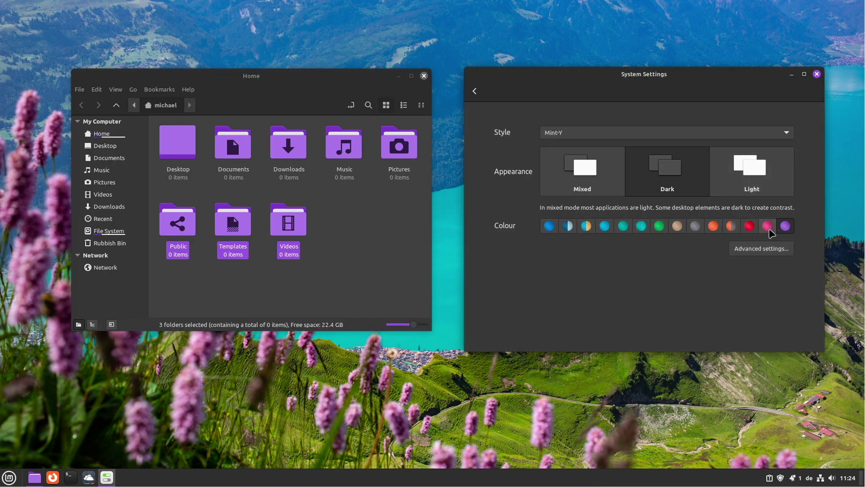
click(767, 229)
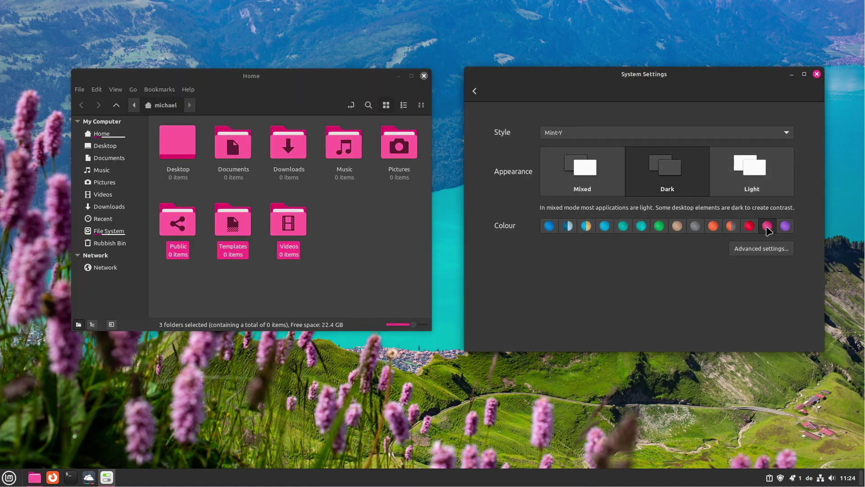
click(750, 228)
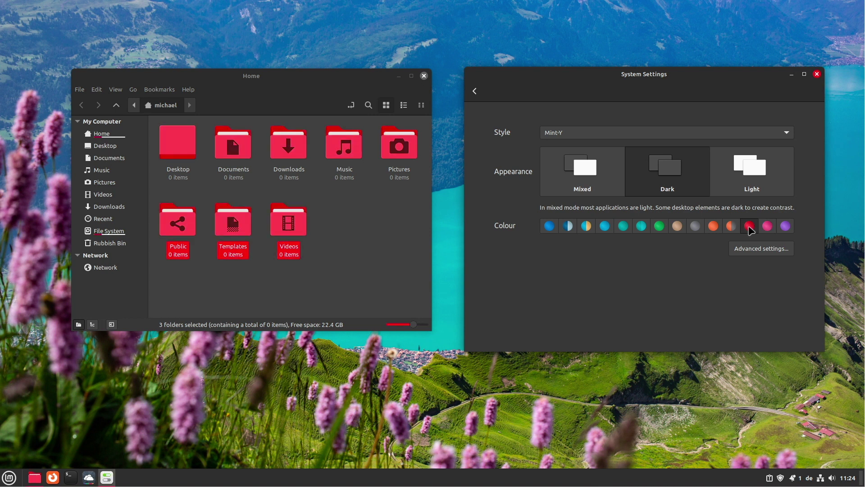
click(732, 229)
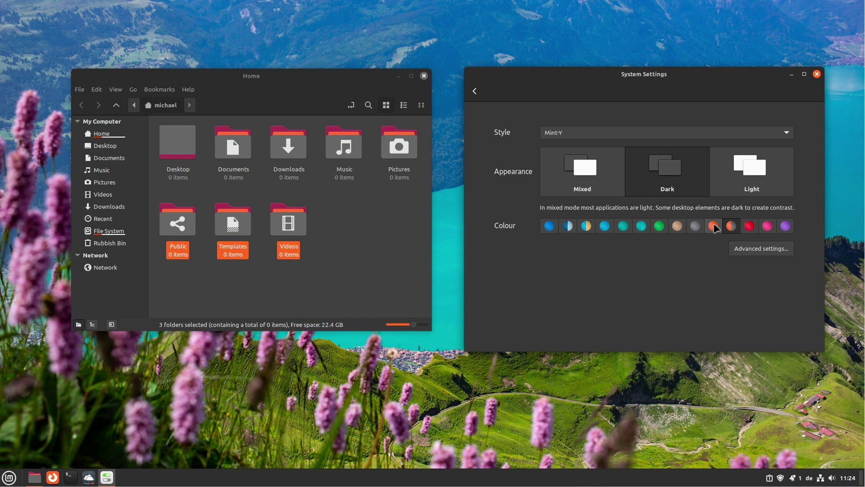
click(714, 227)
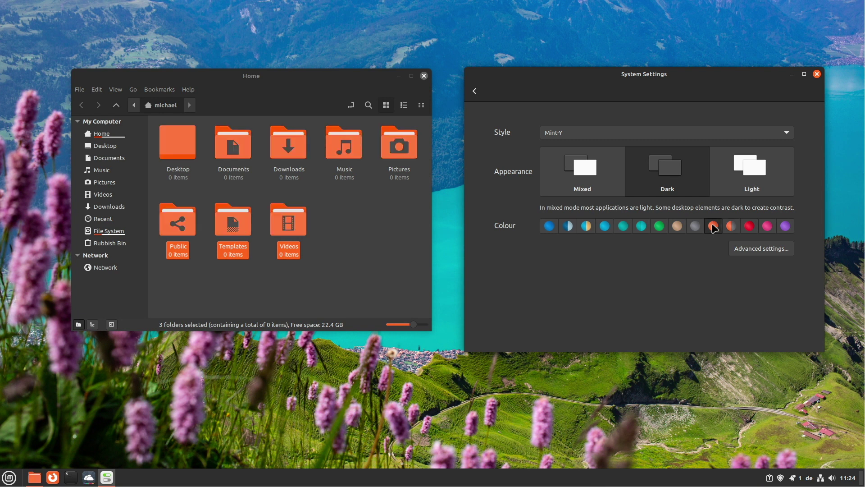
click(695, 225)
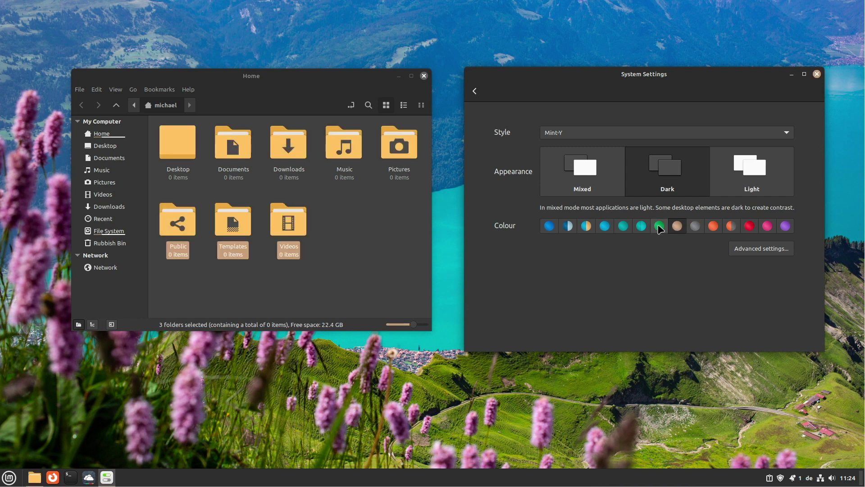
click(658, 227)
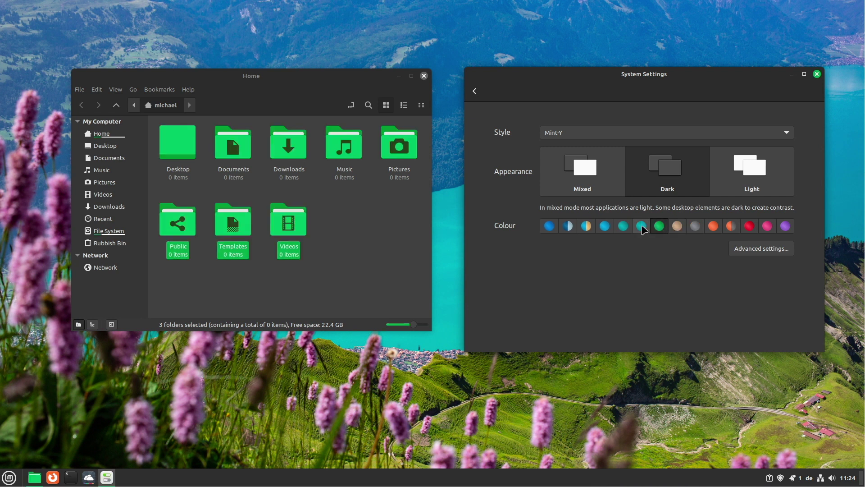
click(641, 226)
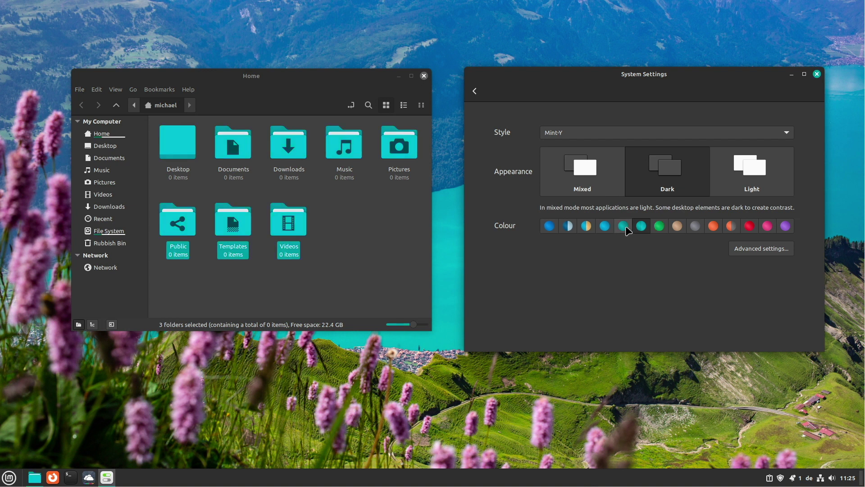
click(625, 228)
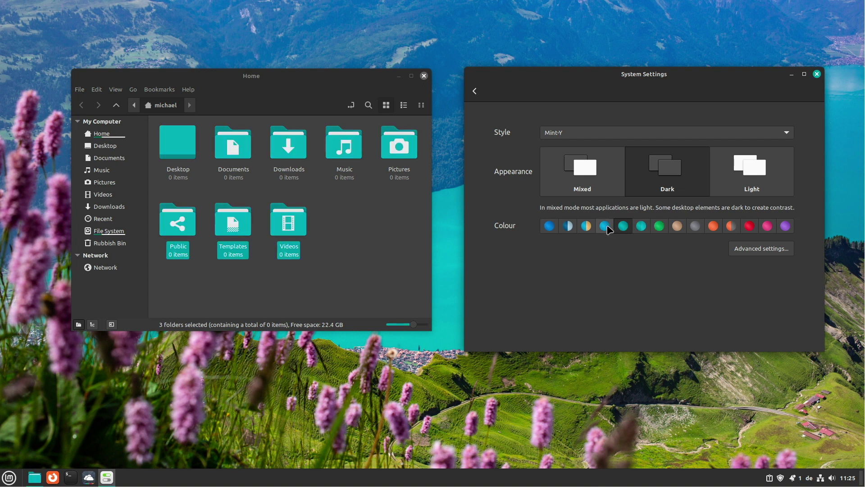
click(606, 228)
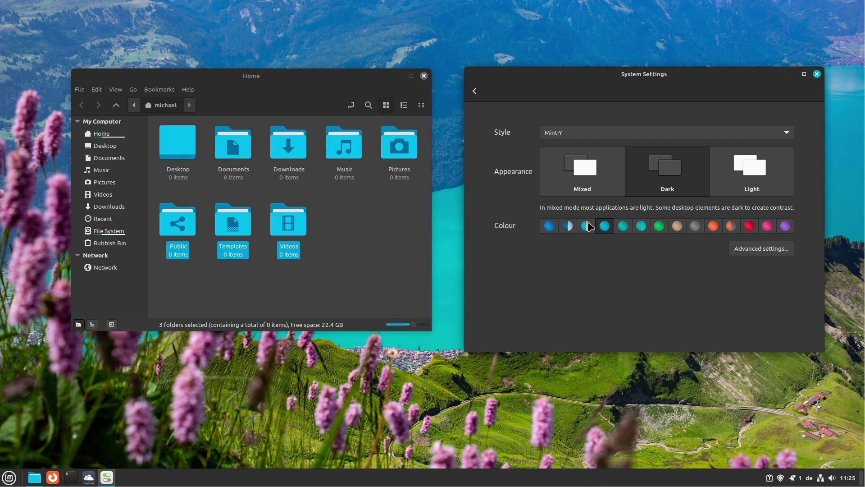
Step: Compare yellow and blue accents, settle on yellow-and-blue, and set the appearance to Mixed
click(588, 226)
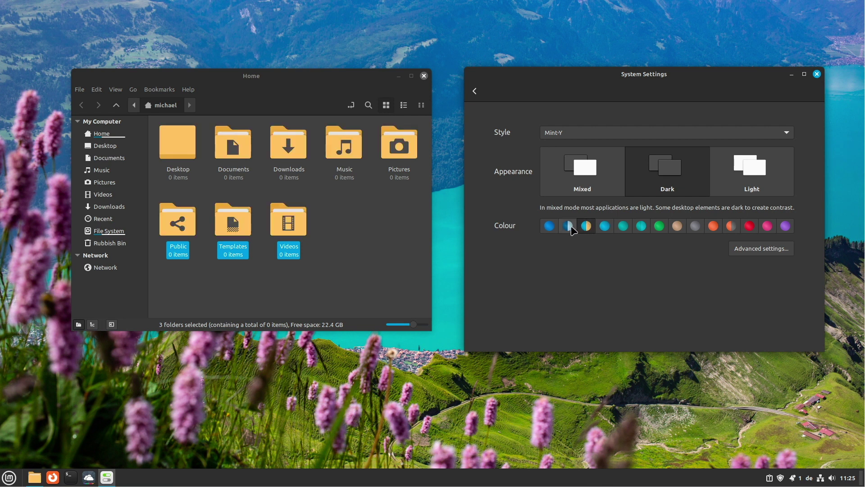
click(567, 227)
click(549, 227)
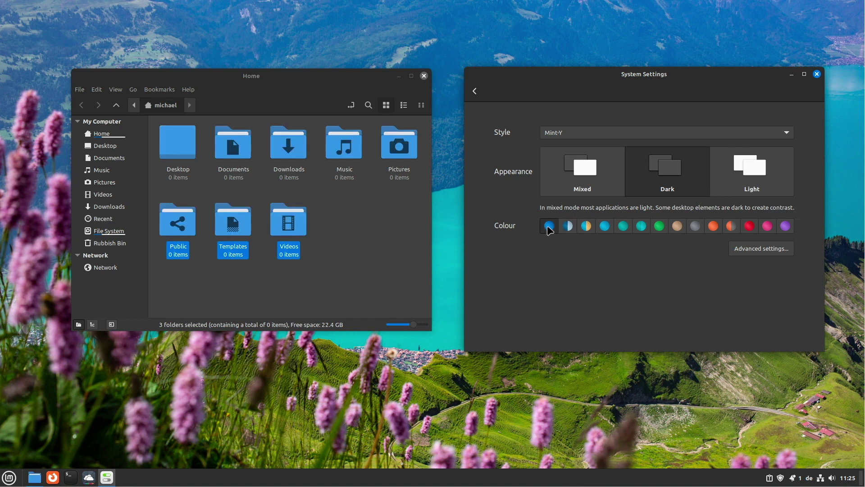
click(586, 227)
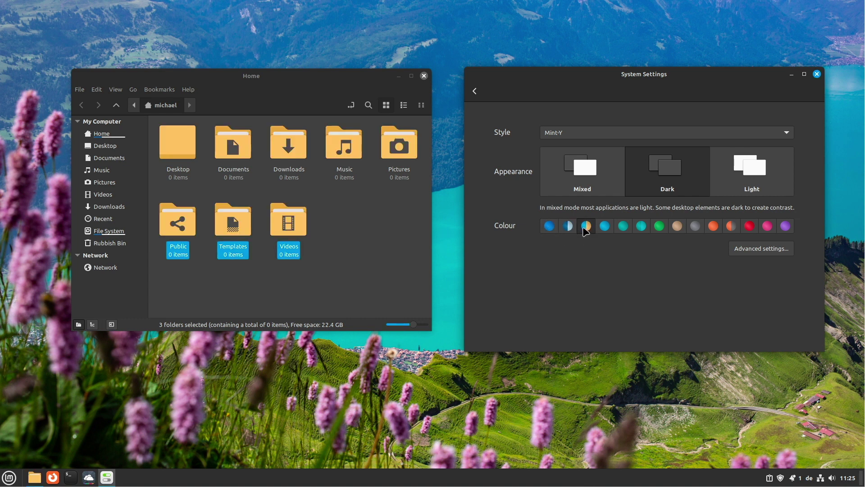
click(583, 175)
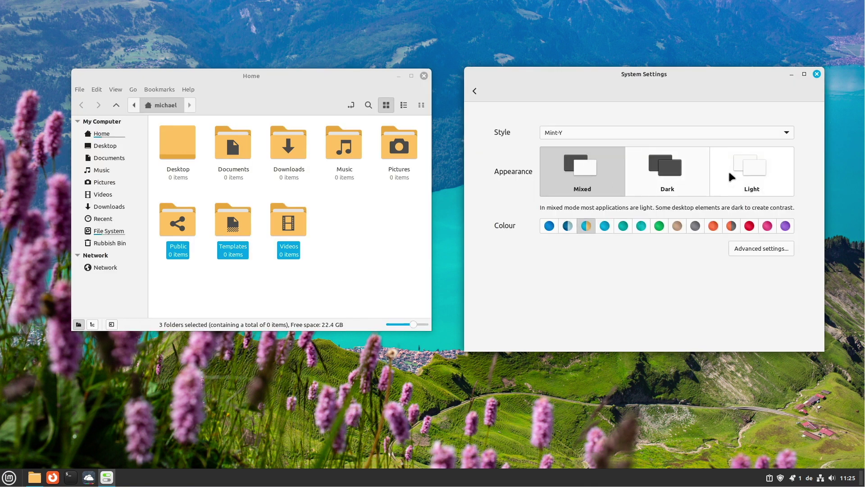
click(9, 480)
click(10, 480)
click(738, 174)
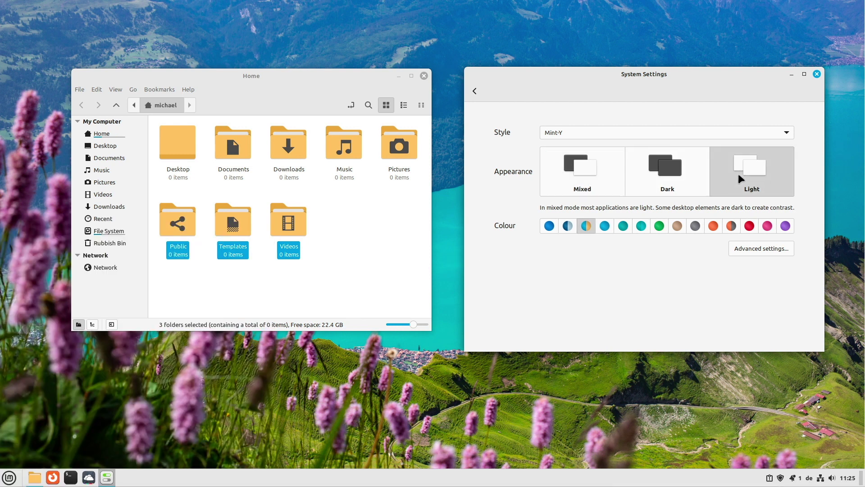
click(10, 478)
mouse_move(83, 326)
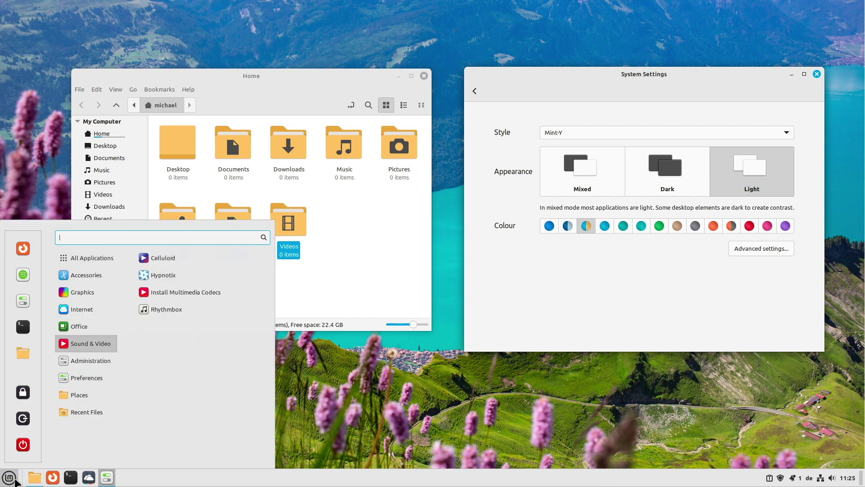
click(8, 481)
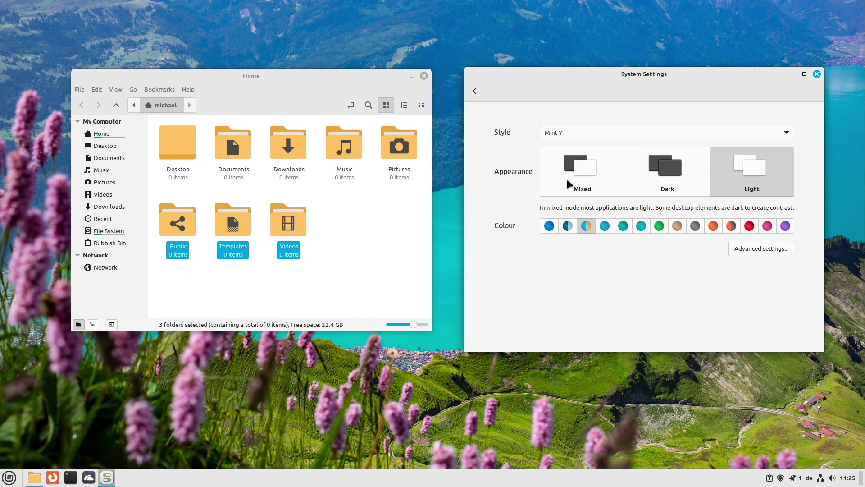
click(582, 165)
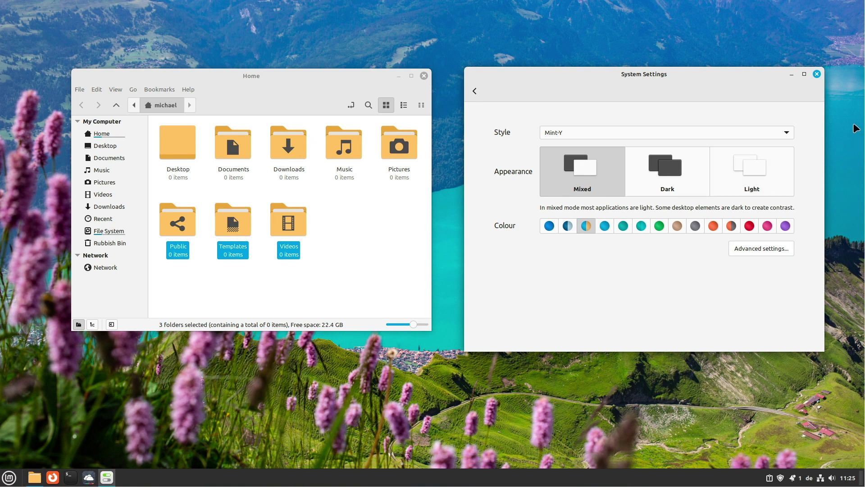
Step: Close System Settings and Home, dismiss the Transparent panels notification settings, then open System Reports
click(817, 74)
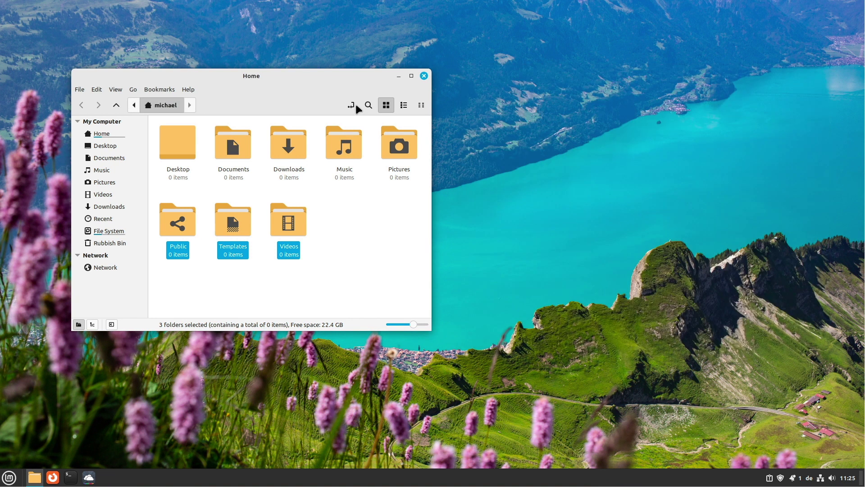
click(423, 75)
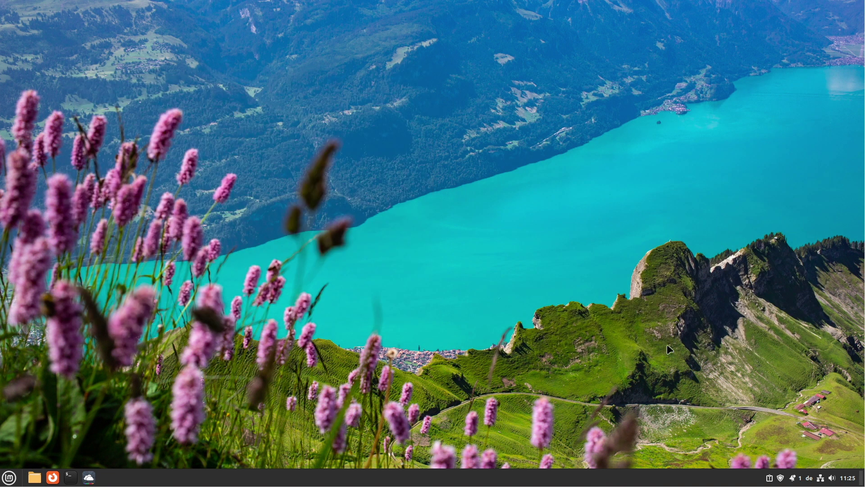
click(794, 477)
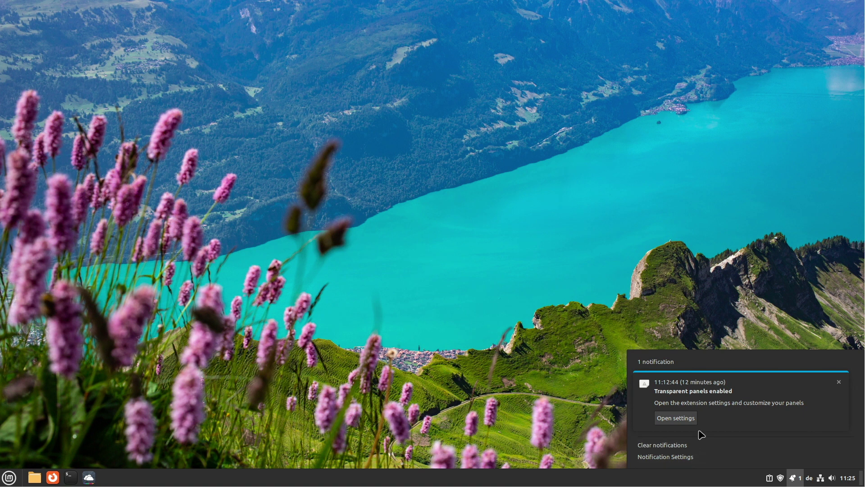
click(676, 418)
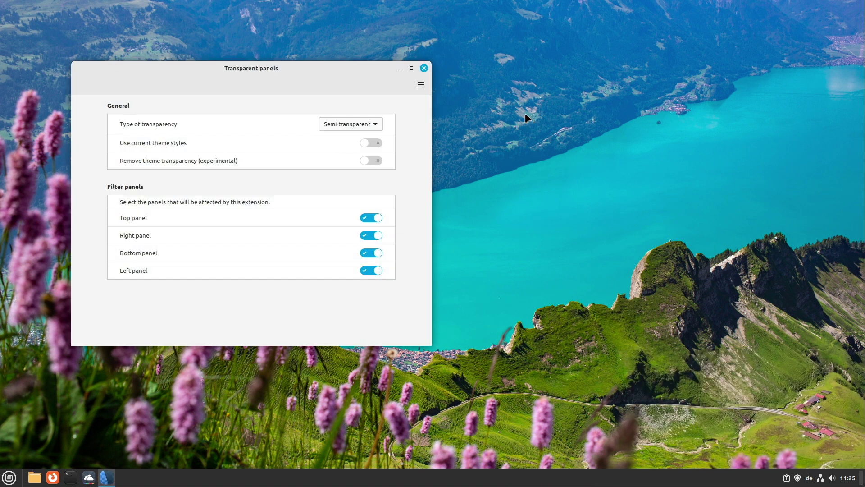
click(424, 68)
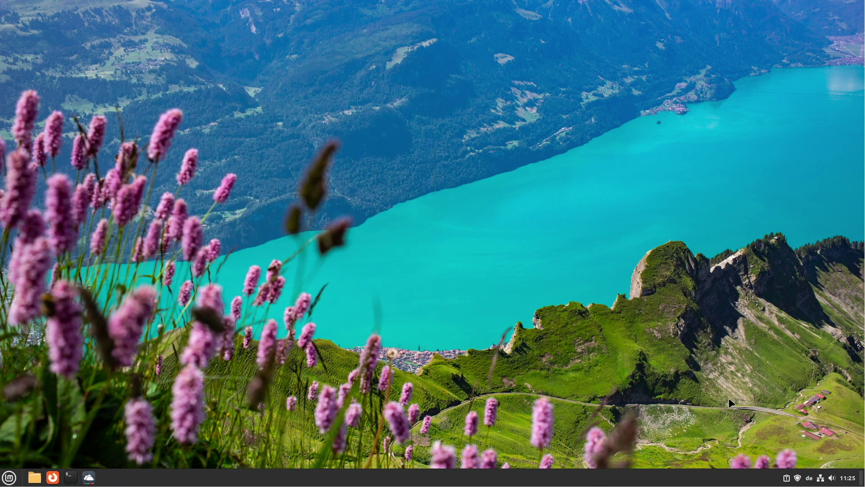
click(788, 478)
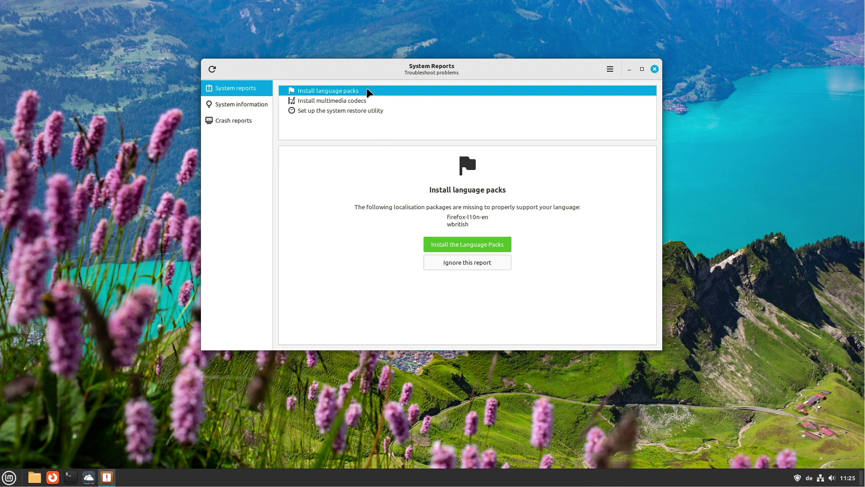
click(361, 100)
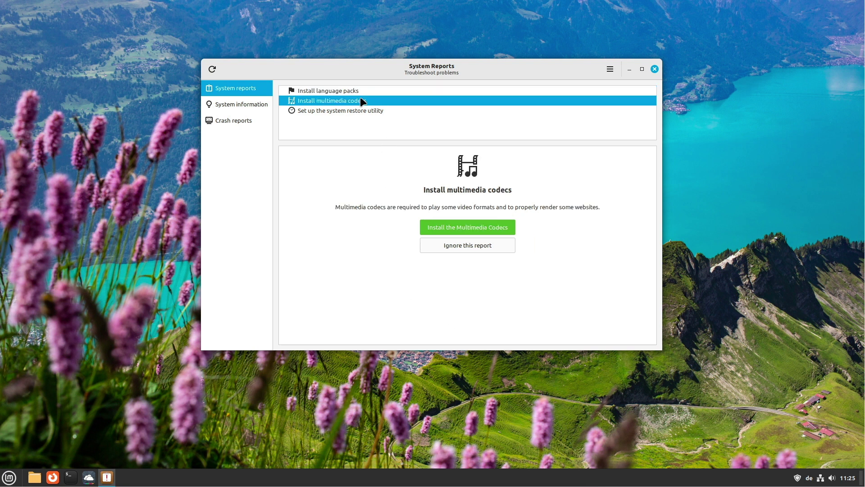
click(390, 111)
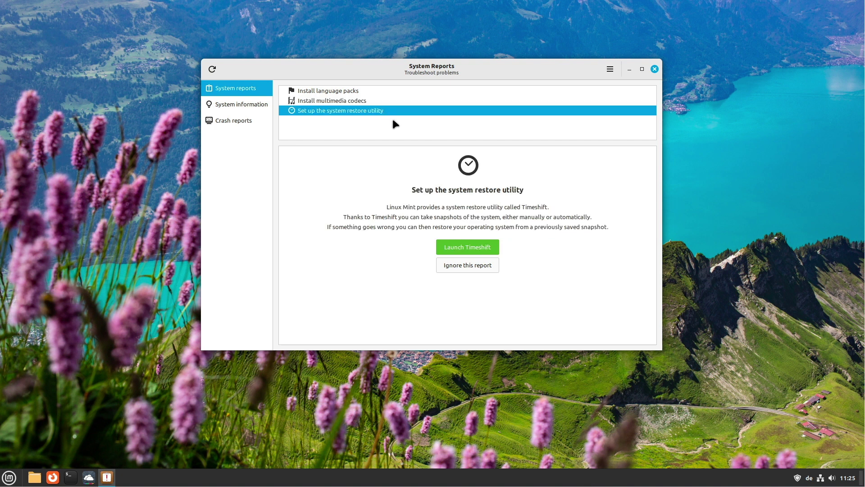
click(654, 69)
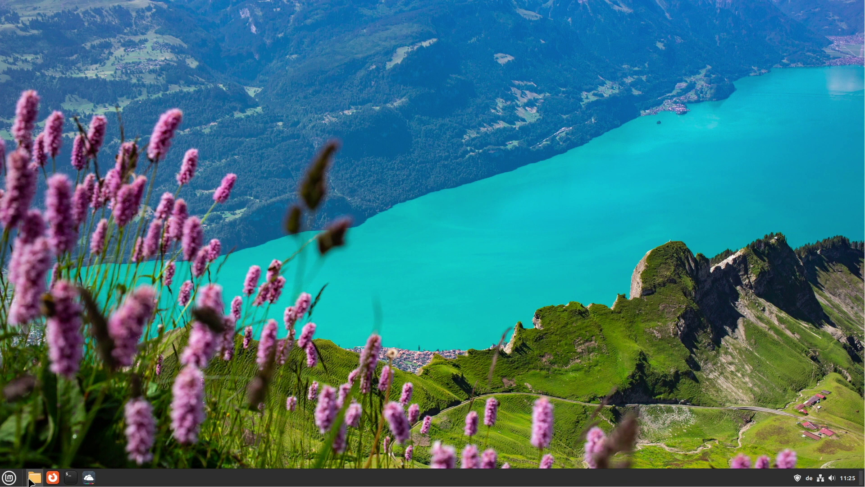
Step: Shut down the system from the Mint menu's Quit button, confirming Shut Down
click(15, 482)
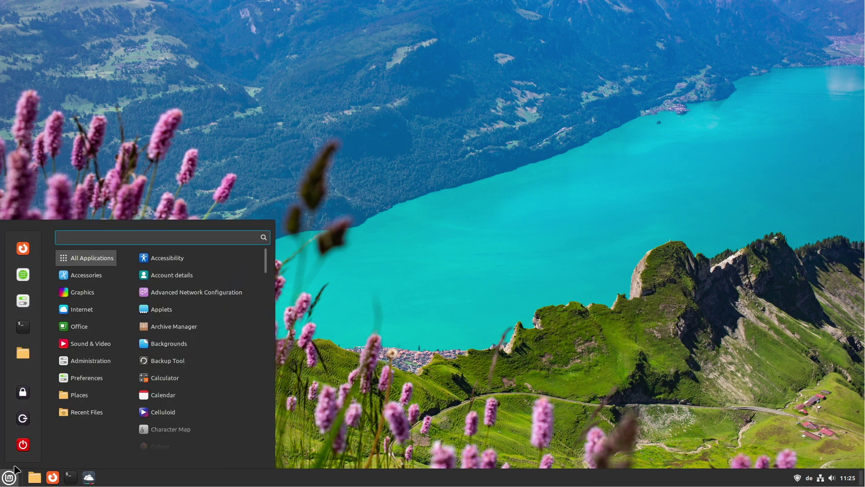
click(21, 448)
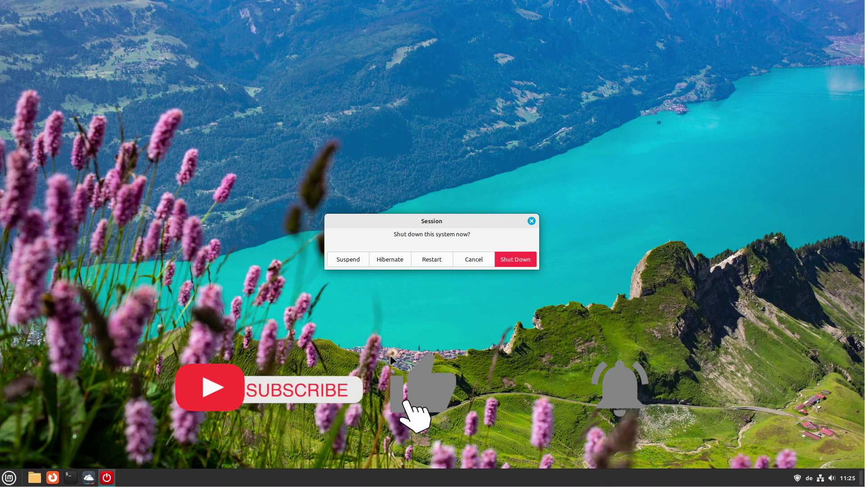
click(520, 263)
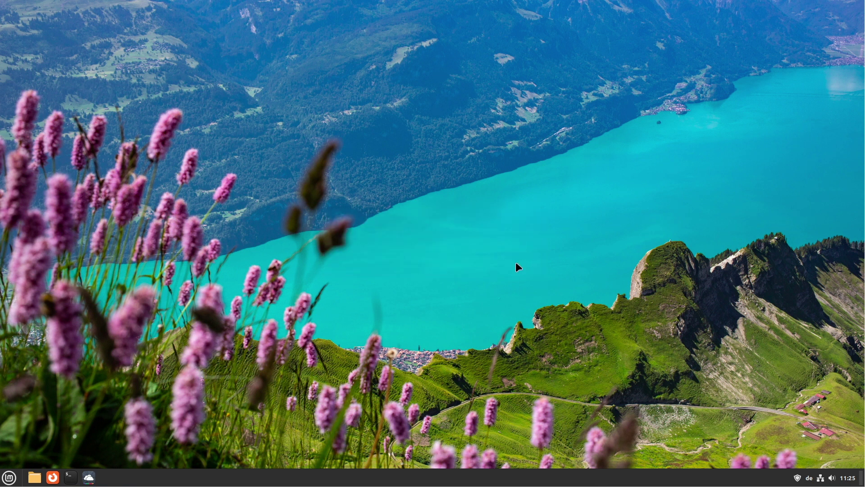